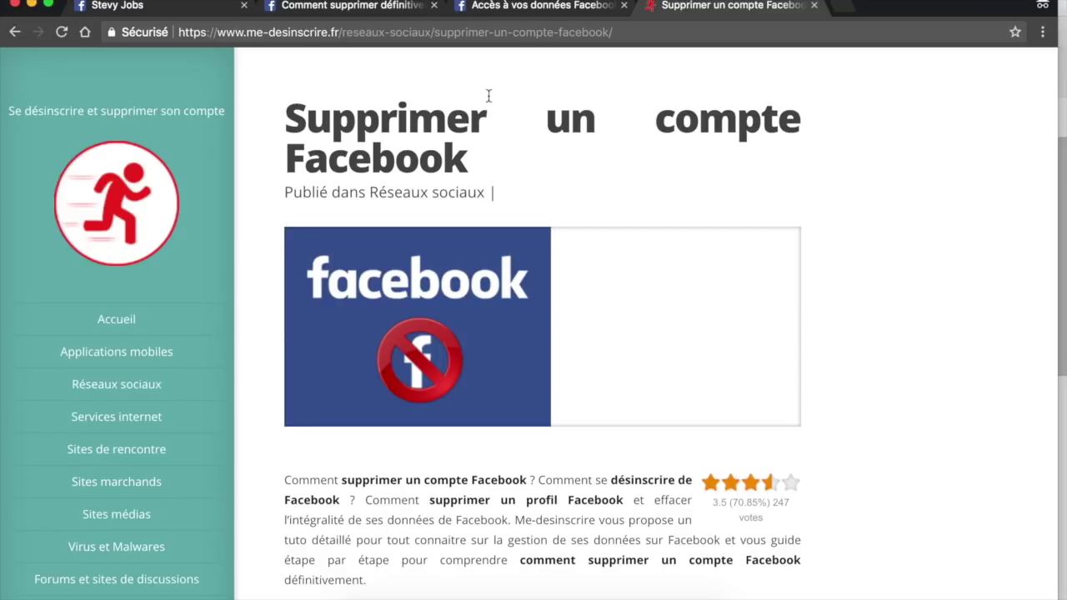
pyautogui.click(190, 9)
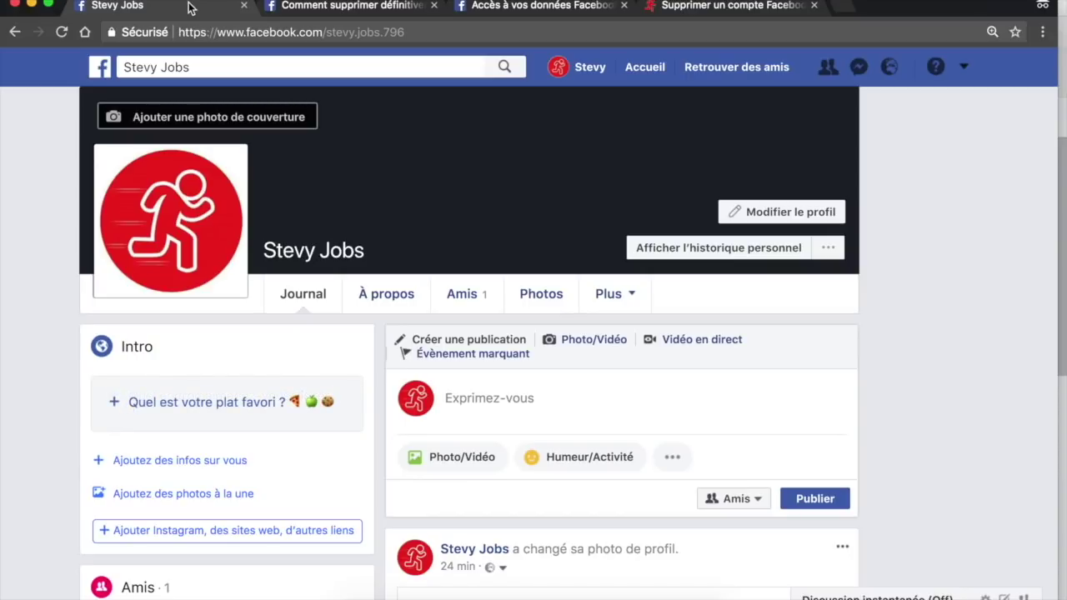
pyautogui.click(337, 33)
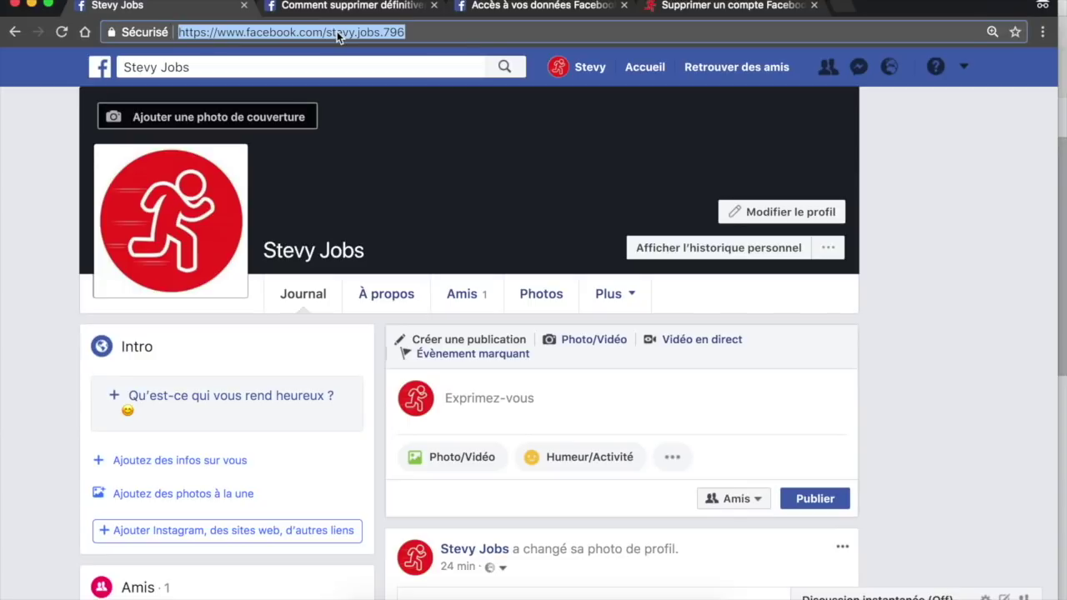
pyautogui.write('https://www.facebook.com/help/delete_account')
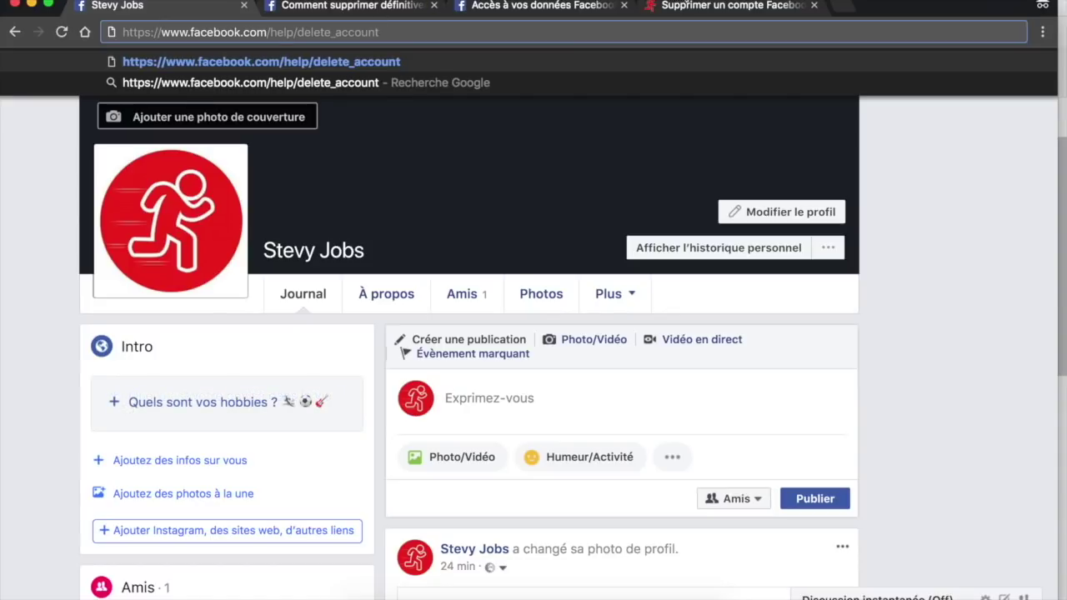
pyautogui.click(725, 5)
pyautogui.scroll(-4, 579, 413)
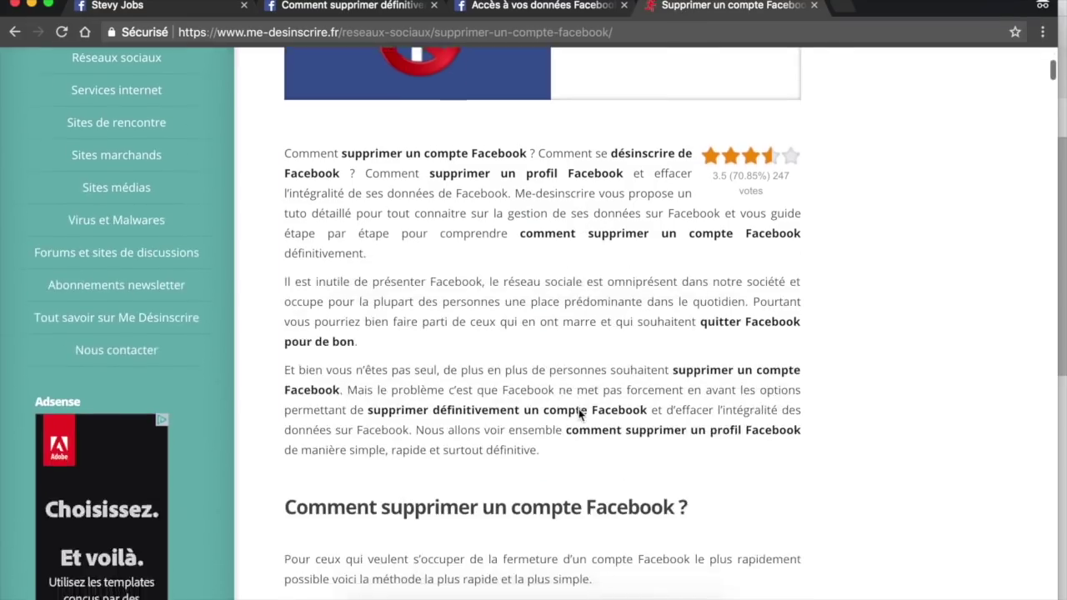
pyautogui.scroll(-3, 580, 413)
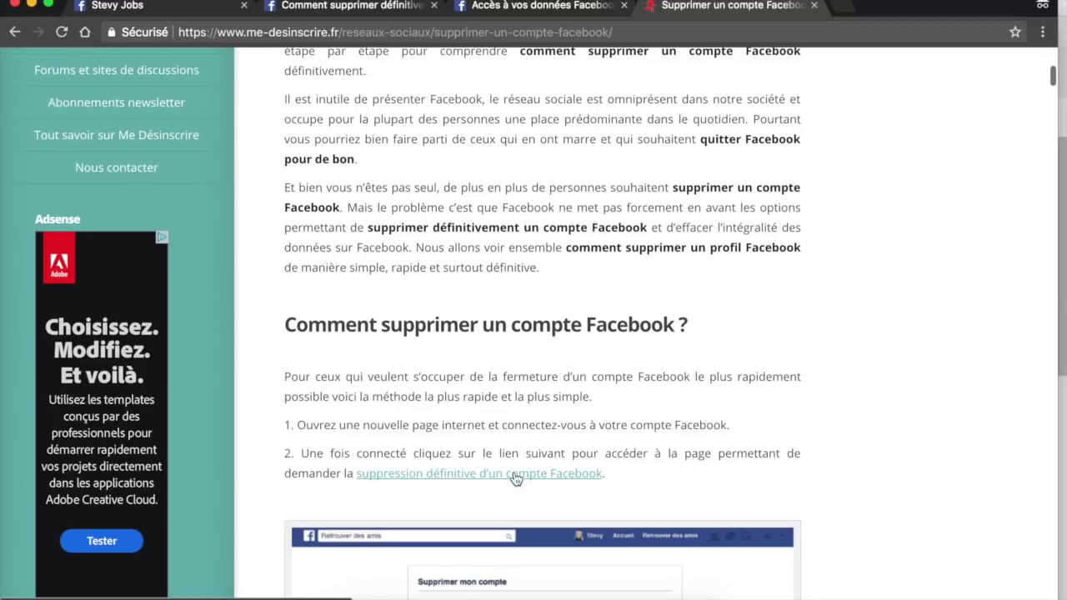
pyautogui.click(516, 475)
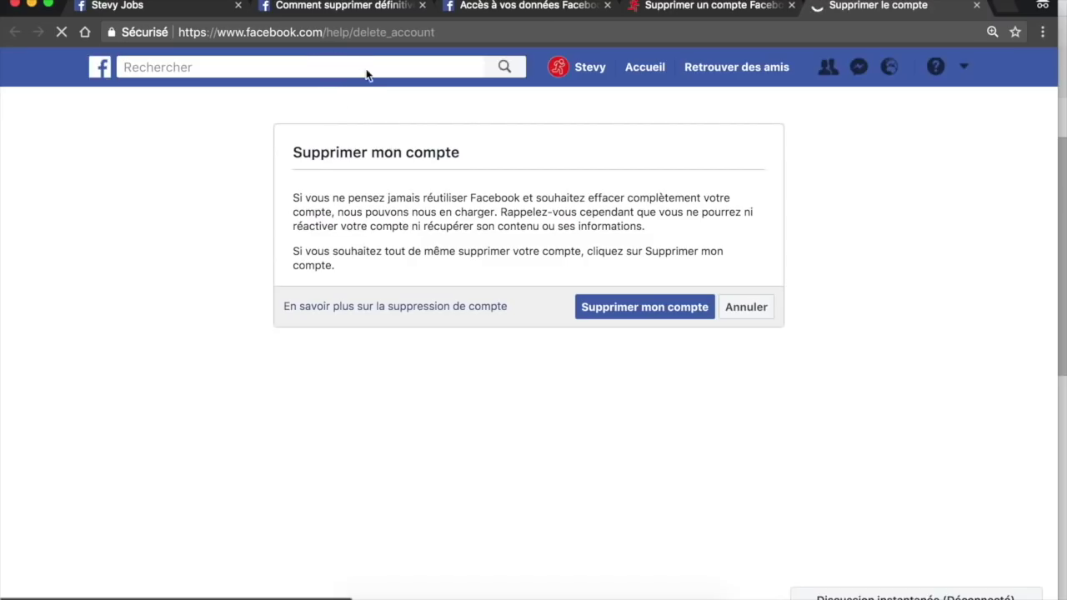
pyautogui.moveTo(325, 32); pyautogui.dragTo(448, 32)
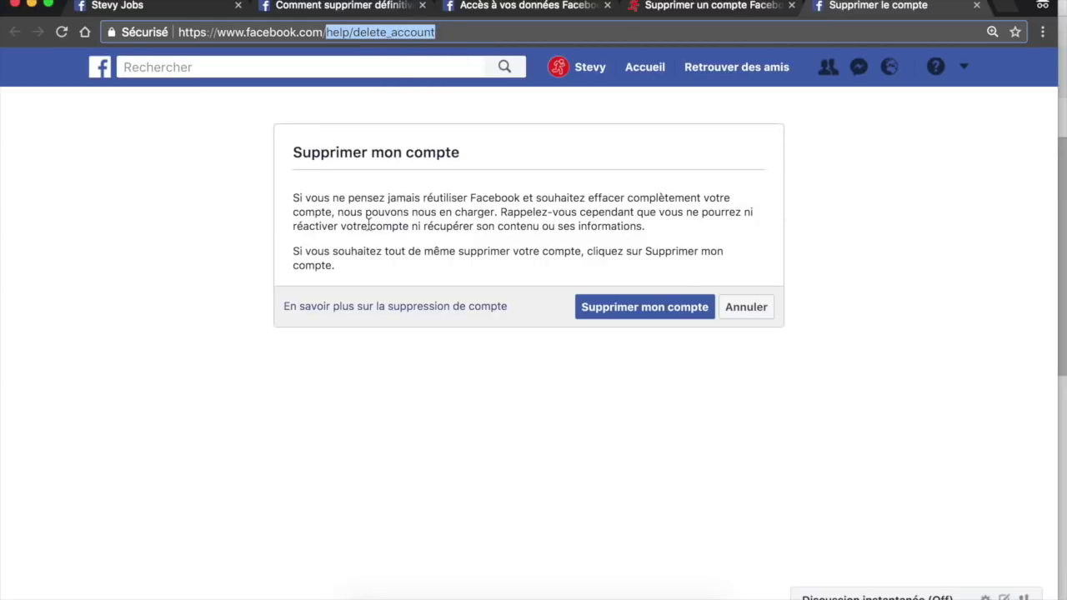
pyautogui.click(178, 246)
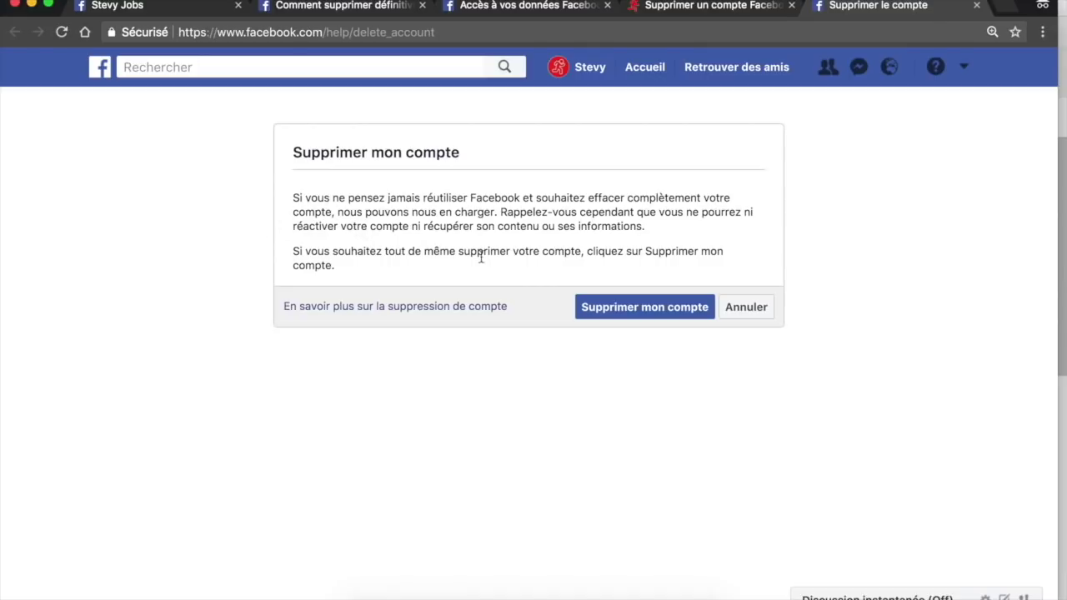
# Request permanent deletion of the account, supplying the account password and the security check text, and confirm the request
pyautogui.click(646, 310)
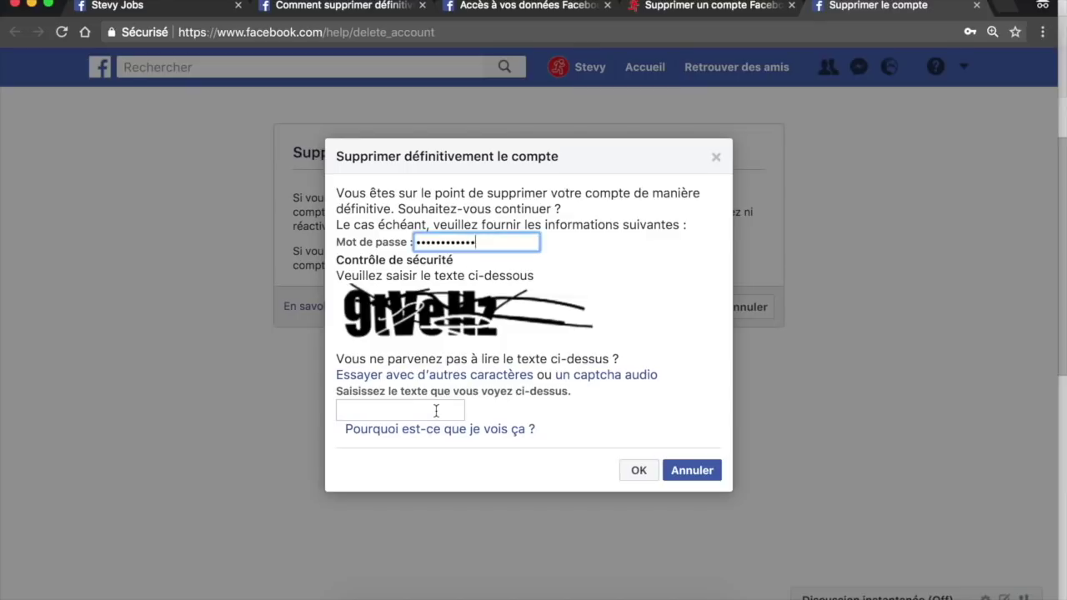
pyautogui.click(432, 413)
pyautogui.write('9')
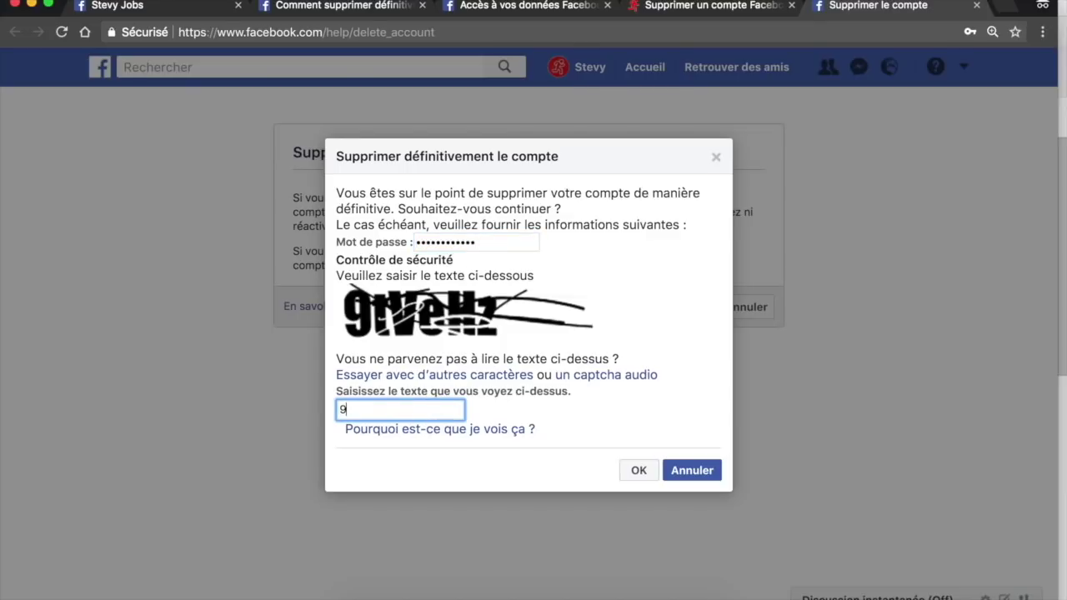
pyautogui.write('tVeHz')
pyautogui.click(639, 473)
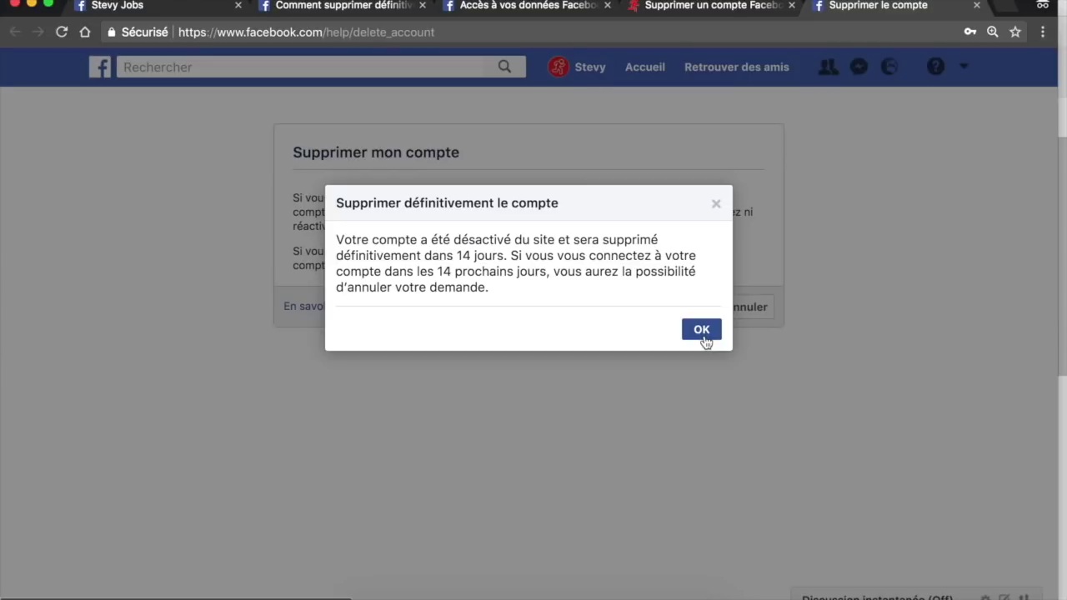
pyautogui.click(705, 340)
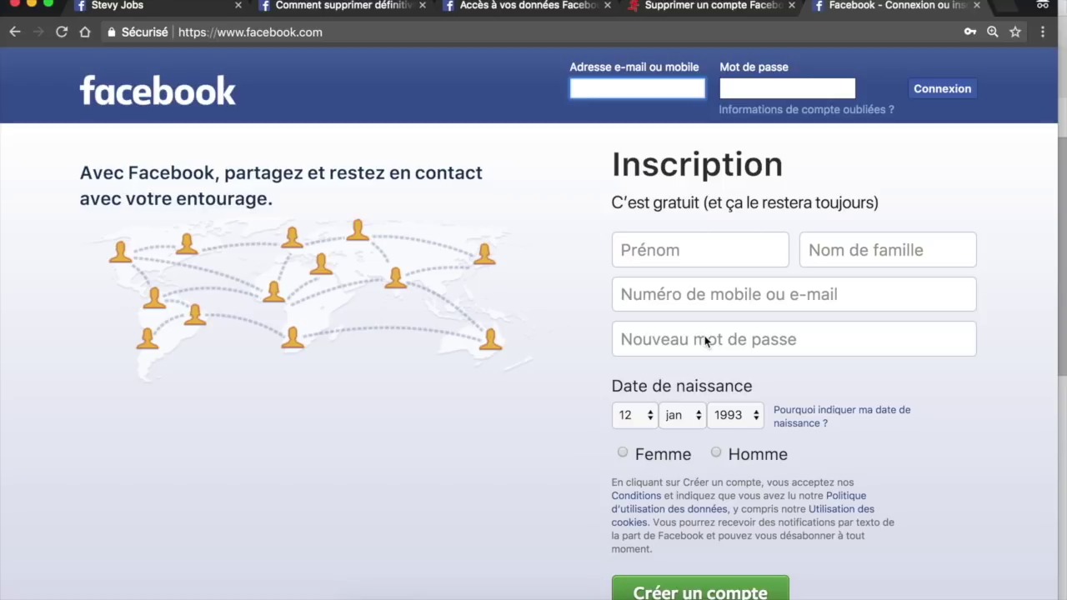
# Cancel the scheduled permanent deletion of the Facebook account
pyautogui.click(548, 240)
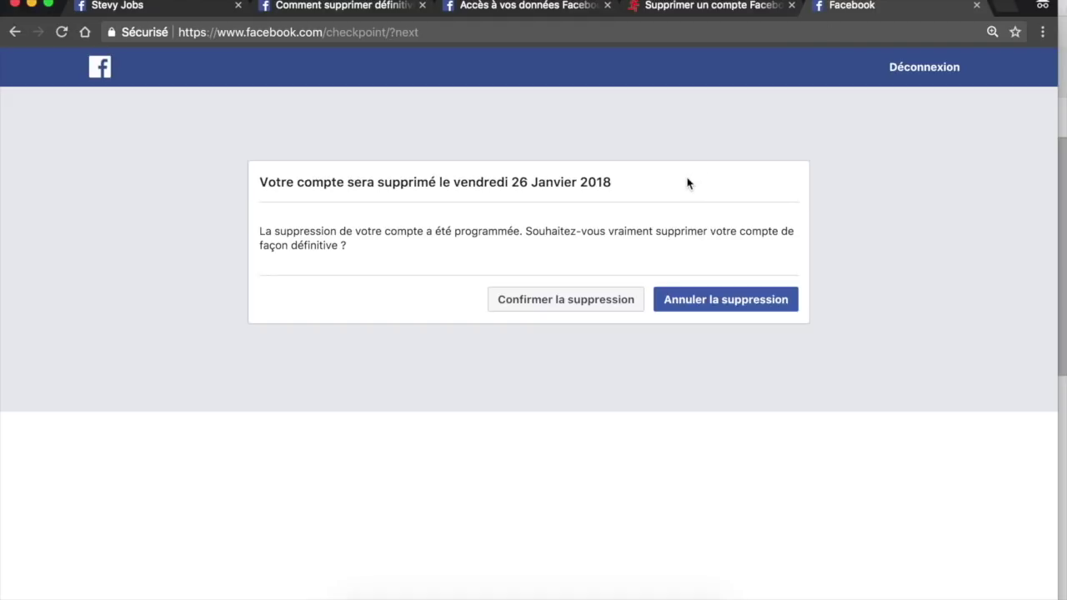
pyautogui.moveTo(619, 182); pyautogui.dragTo(456, 189)
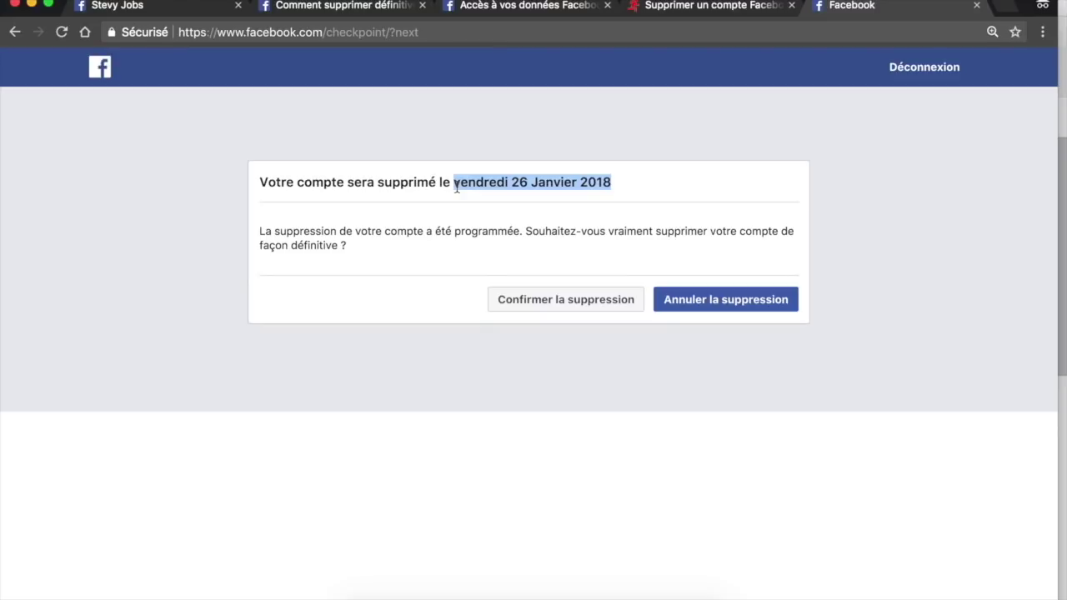
pyautogui.click(718, 303)
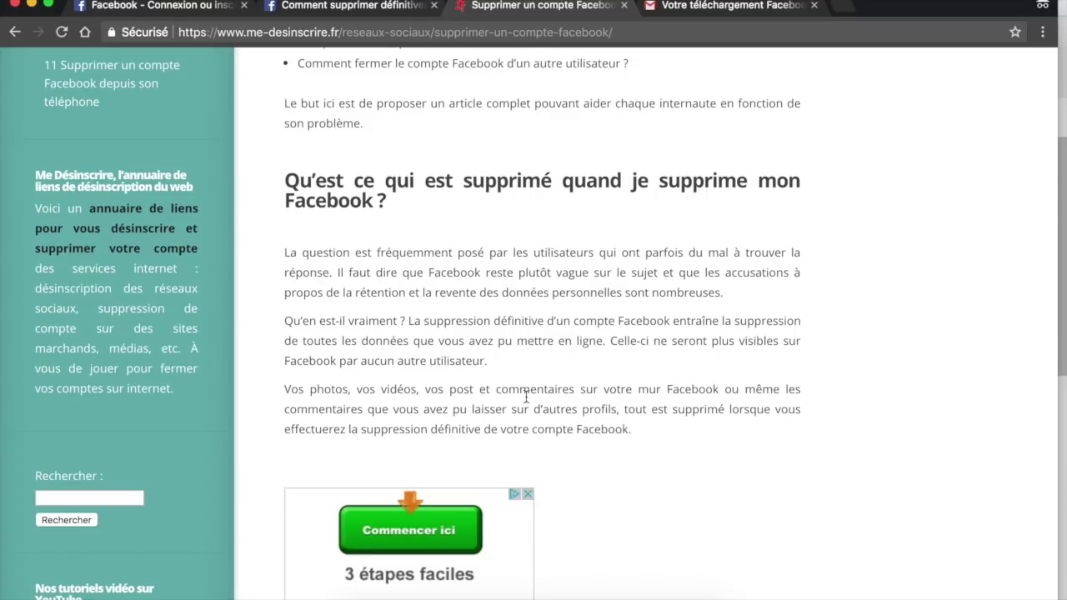
# Examine the article's sections on what gets deleted, removing information manually, reporting photos and deactivating a Facebook profile
pyautogui.scroll(-15, 526, 399)
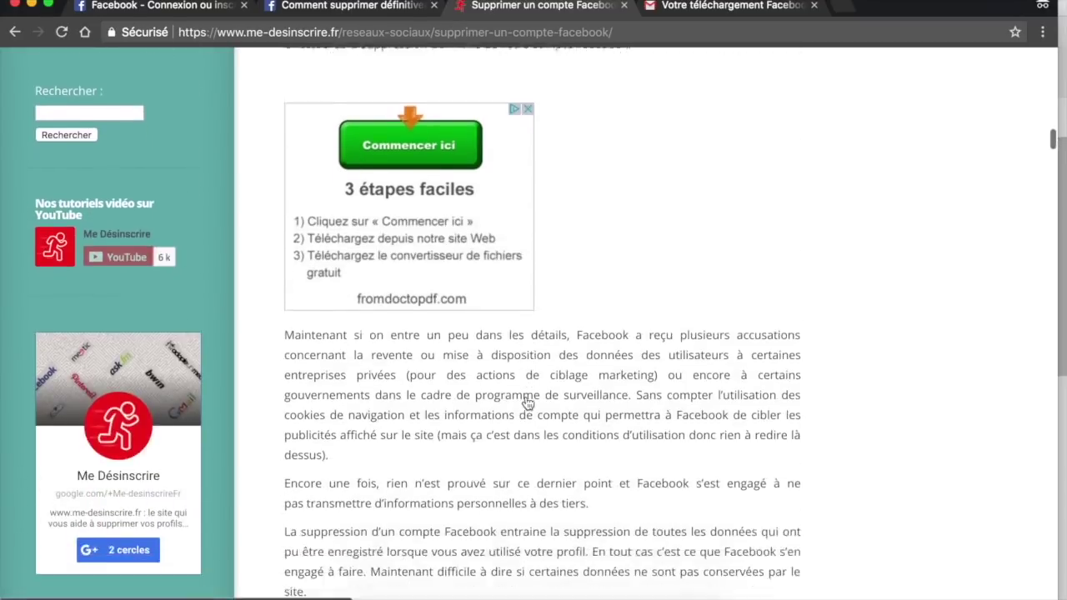
pyautogui.scroll(-5, 526, 398)
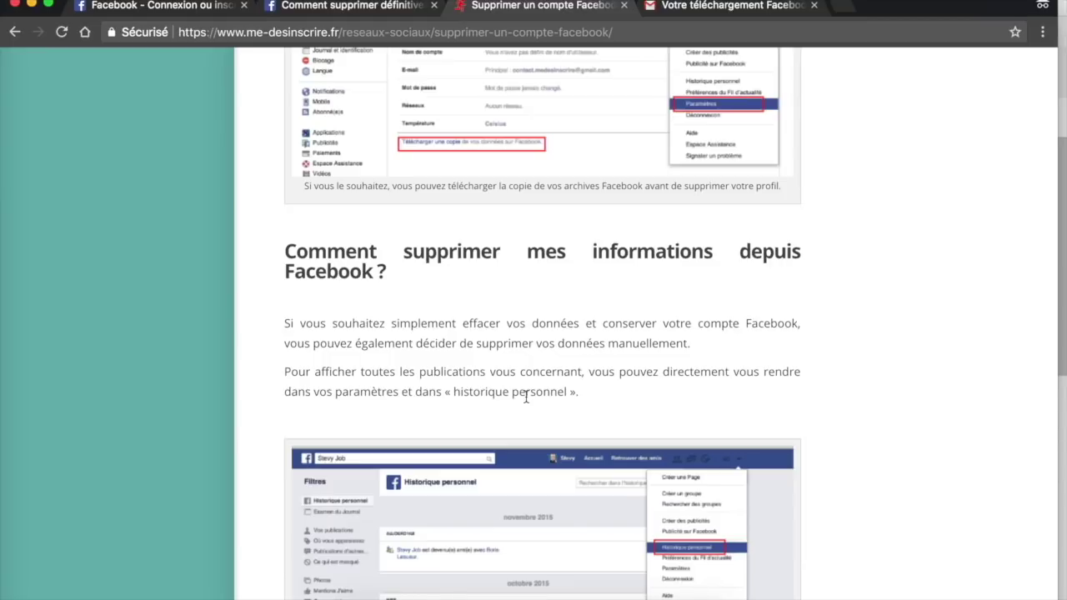
pyautogui.scroll(-10, 526, 397)
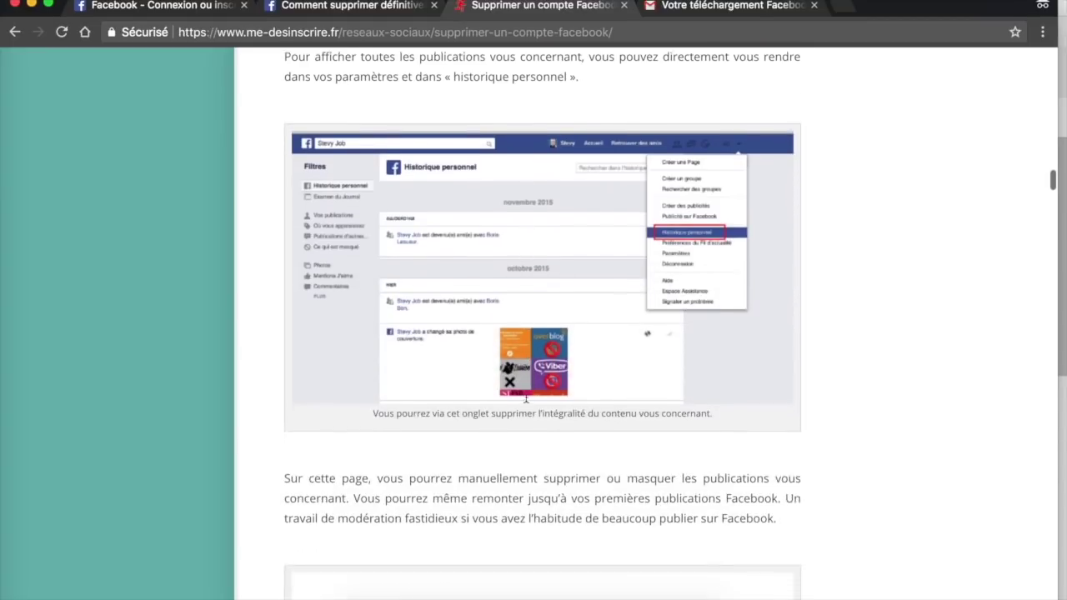
pyautogui.scroll(-9, 526, 398)
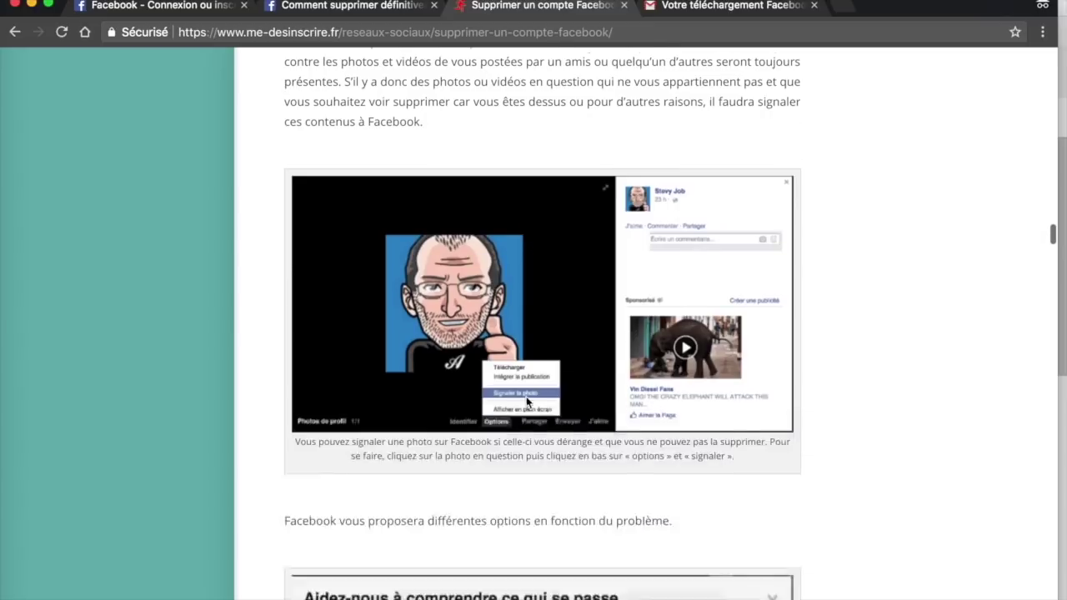
pyautogui.scroll(-5, 527, 402)
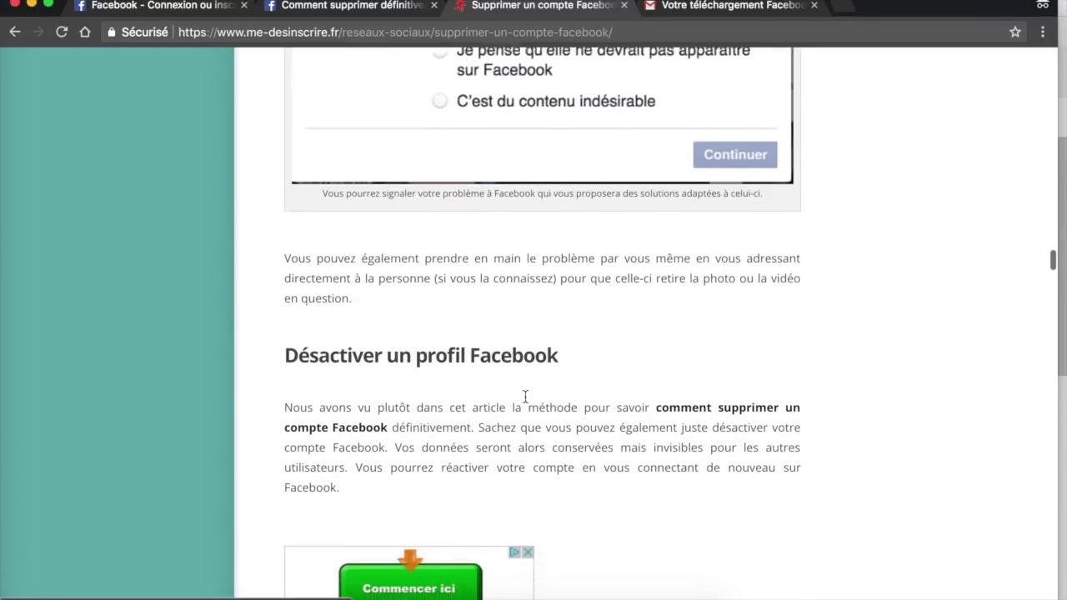
pyautogui.scroll(8, 525, 396)
pyautogui.scroll(10, 525, 398)
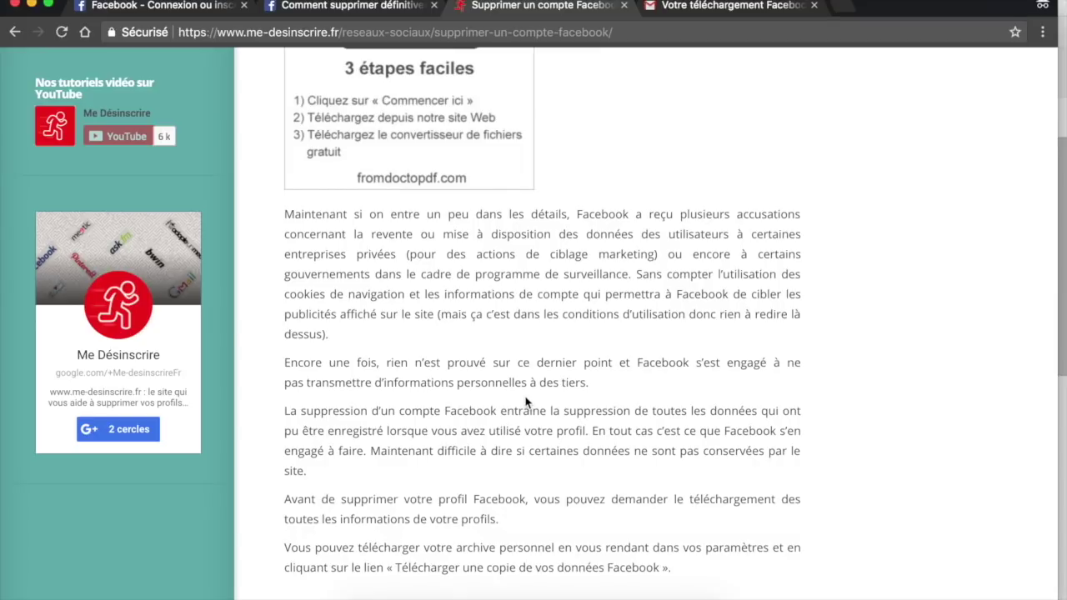
pyautogui.scroll(10, 525, 402)
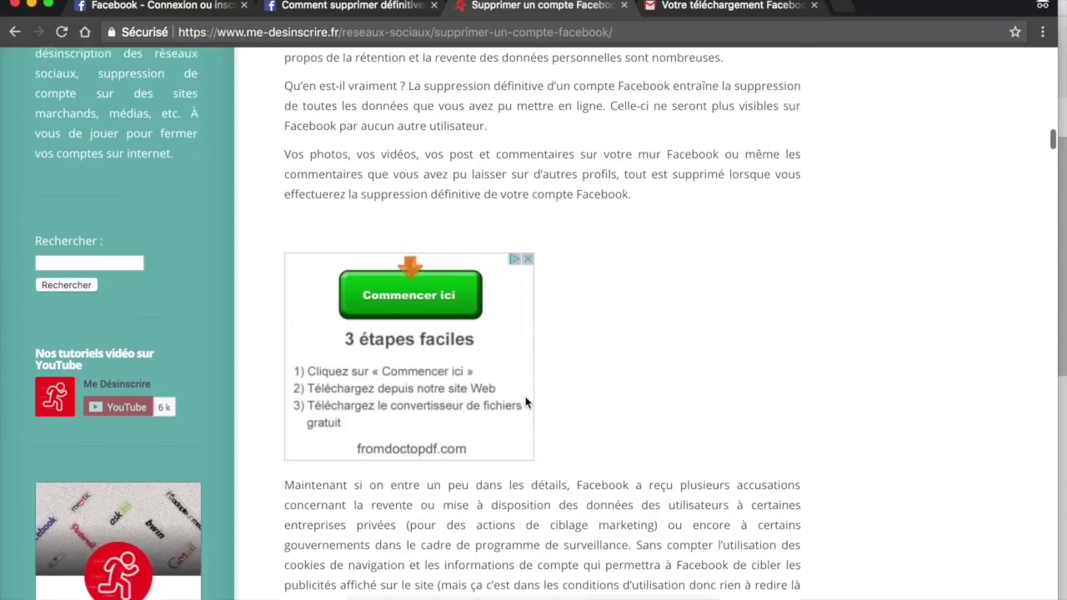
pyautogui.scroll(10, 527, 402)
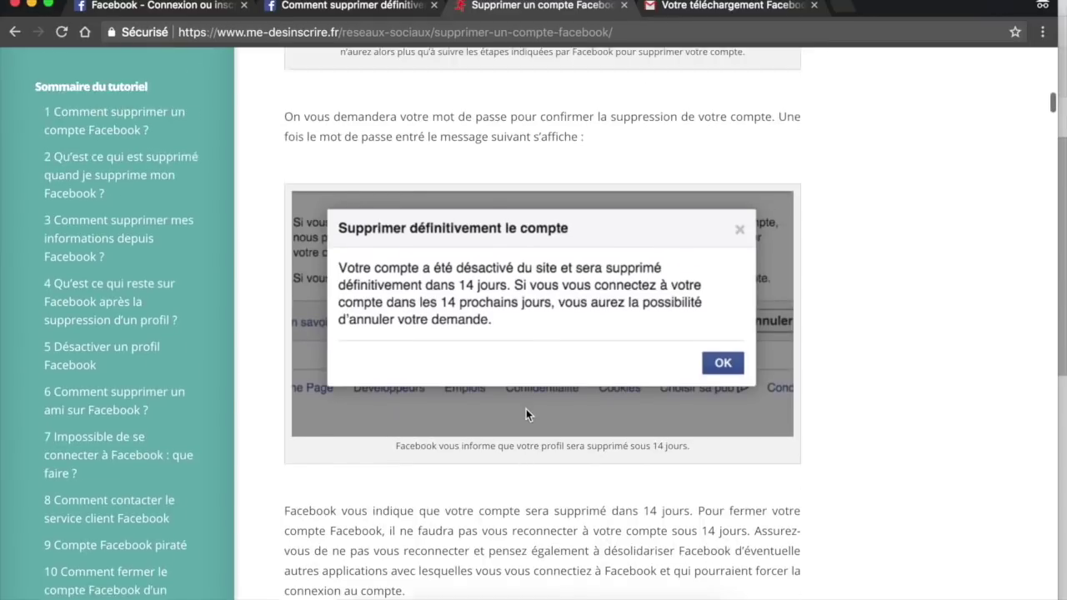
pyautogui.scroll(5, 526, 411)
pyautogui.scroll(-20, 489, 170)
pyautogui.scroll(-11, 488, 170)
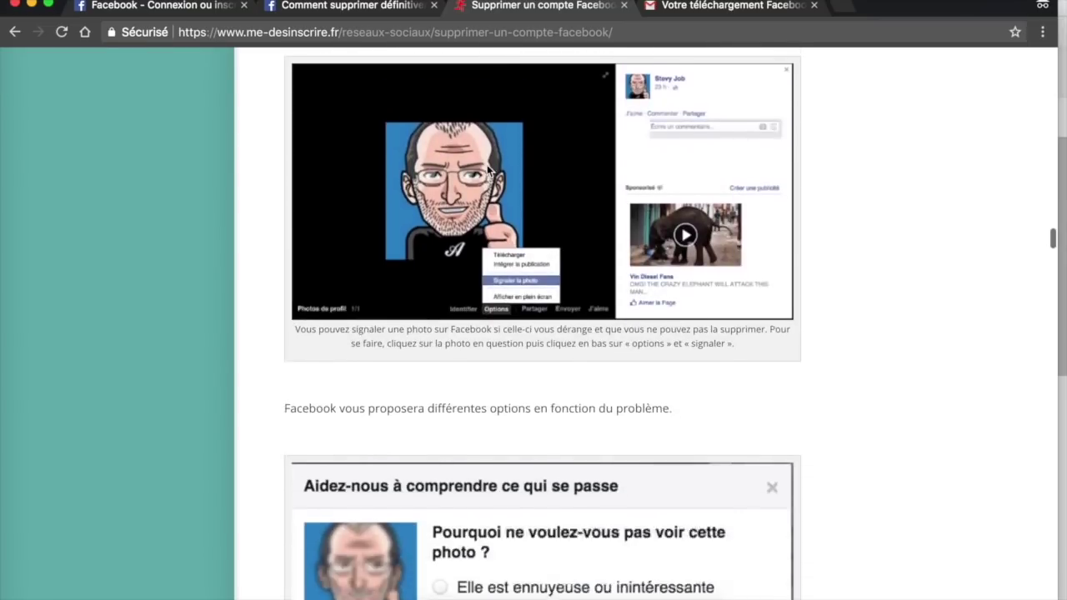
pyautogui.scroll(-10, 488, 171)
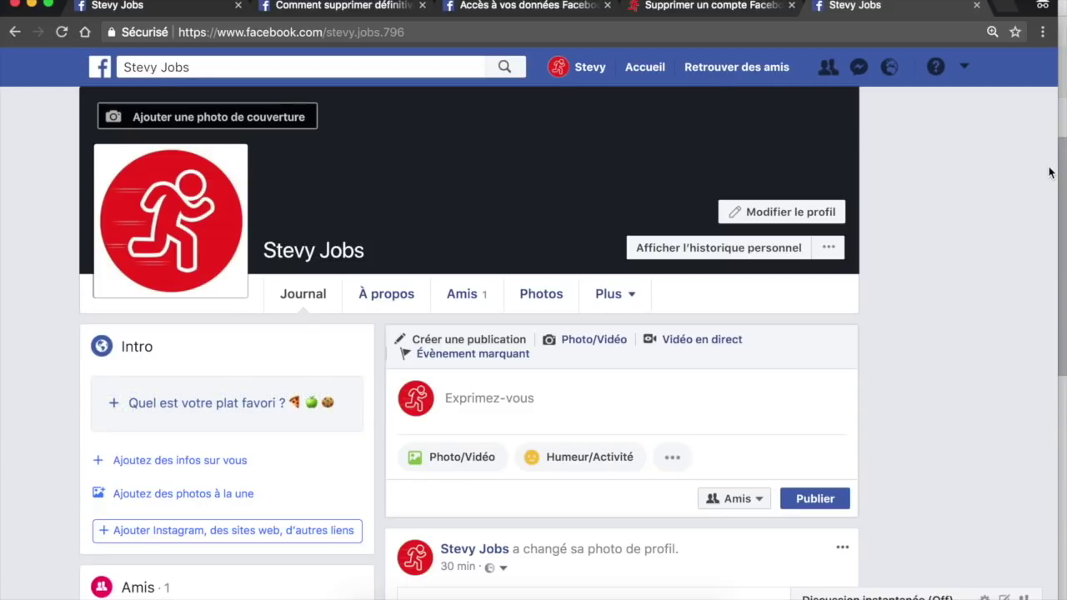
# Open the account deactivation form from the account management section of the general account settings
pyautogui.click(967, 72)
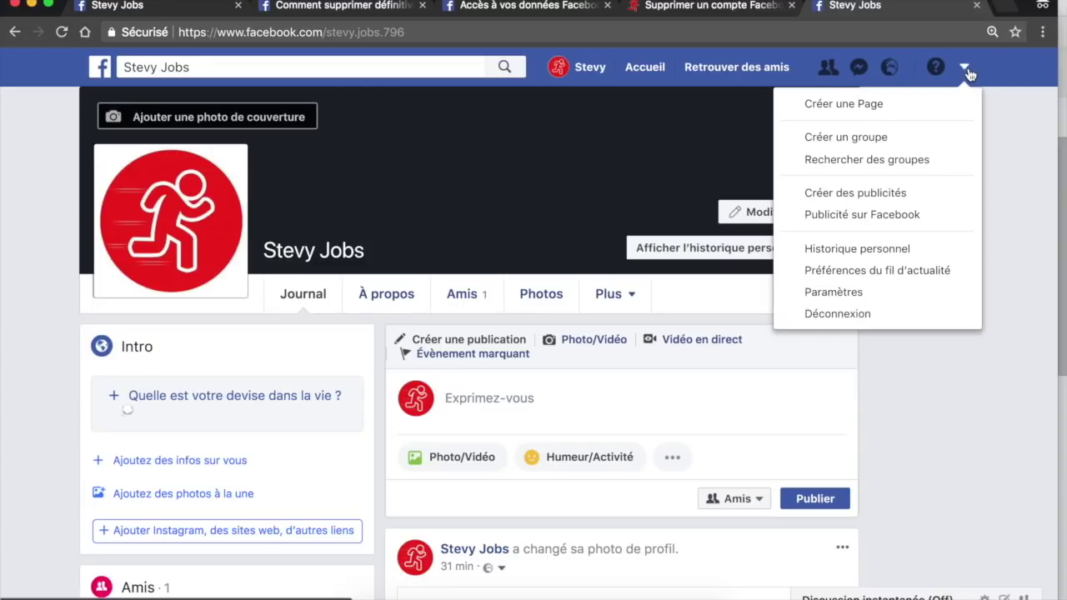
pyautogui.click(892, 298)
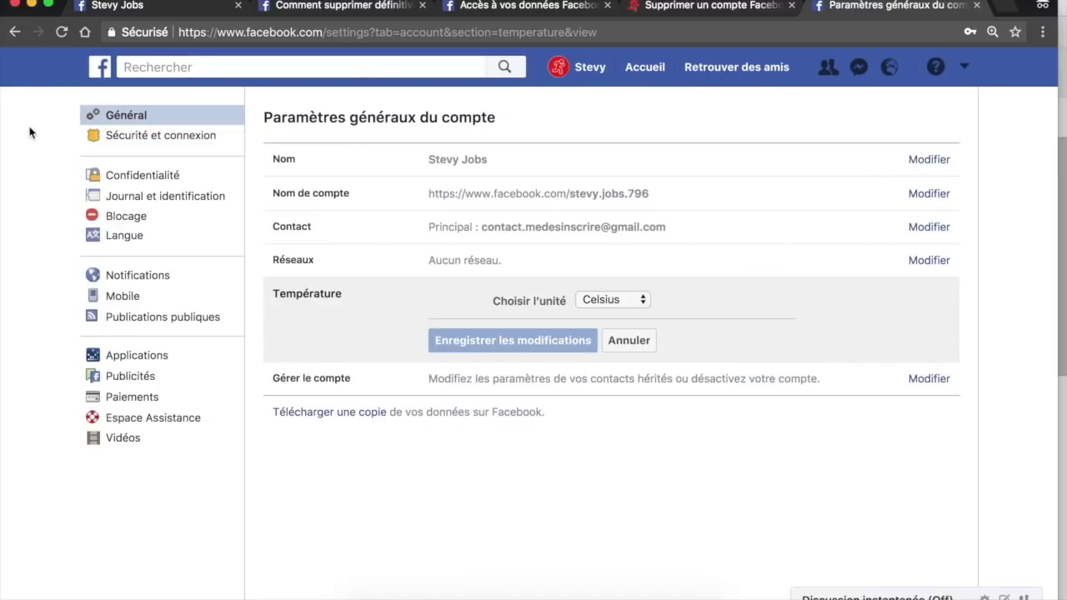
pyautogui.click(132, 116)
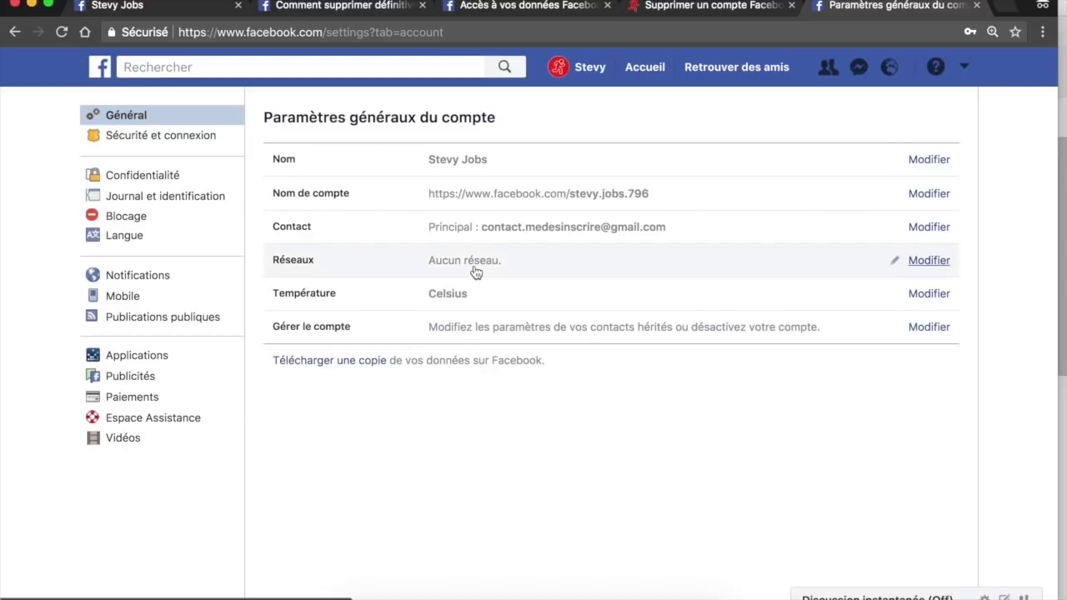
pyautogui.click(930, 326)
pyautogui.scroll(-5, 906, 350)
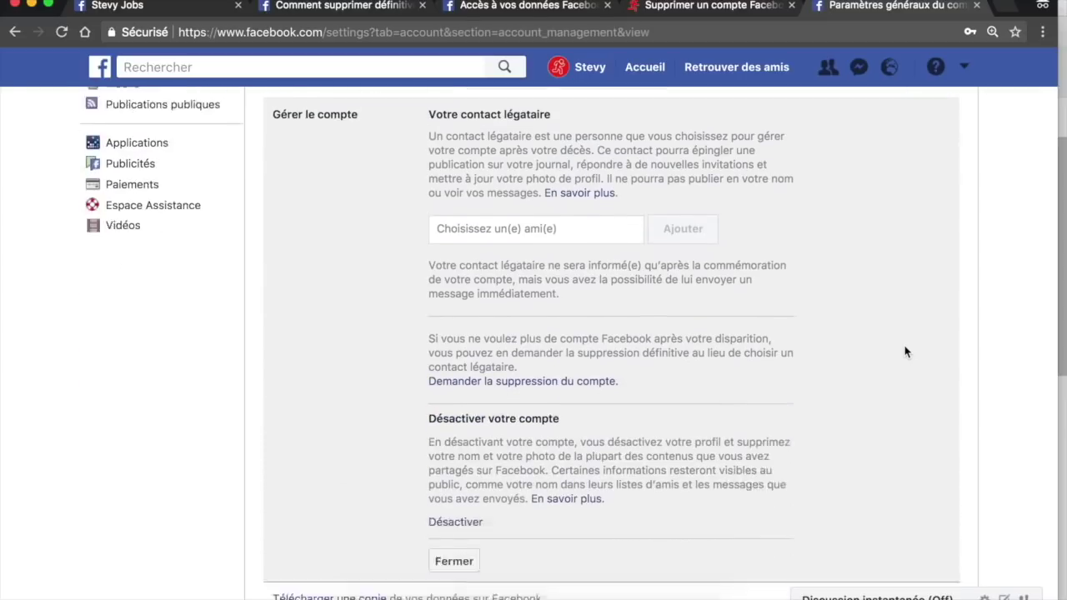
pyautogui.scroll(-2, 905, 352)
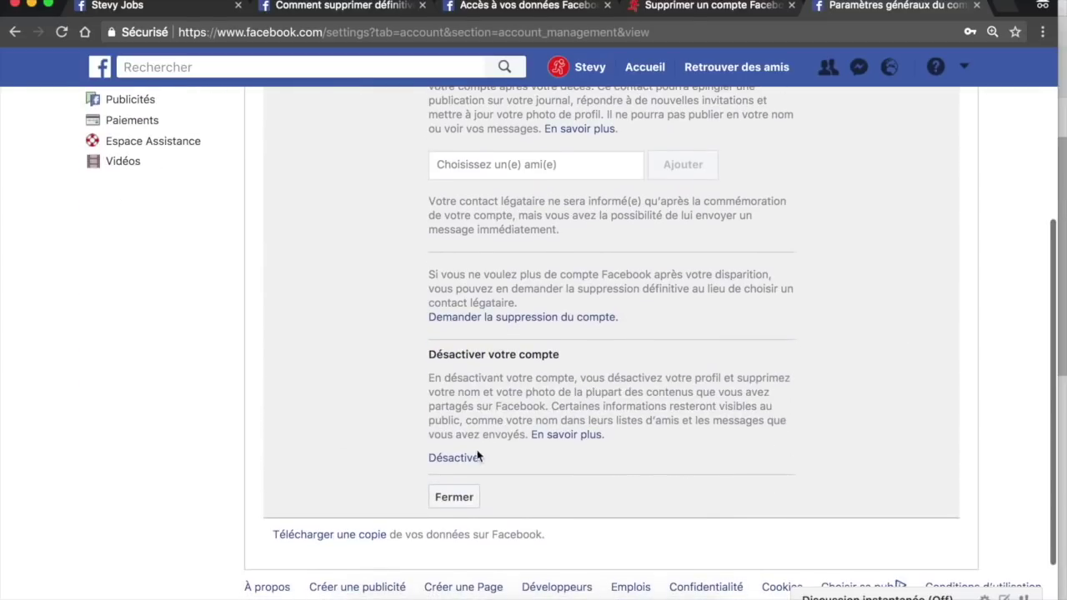
pyautogui.scroll(-1, 476, 442)
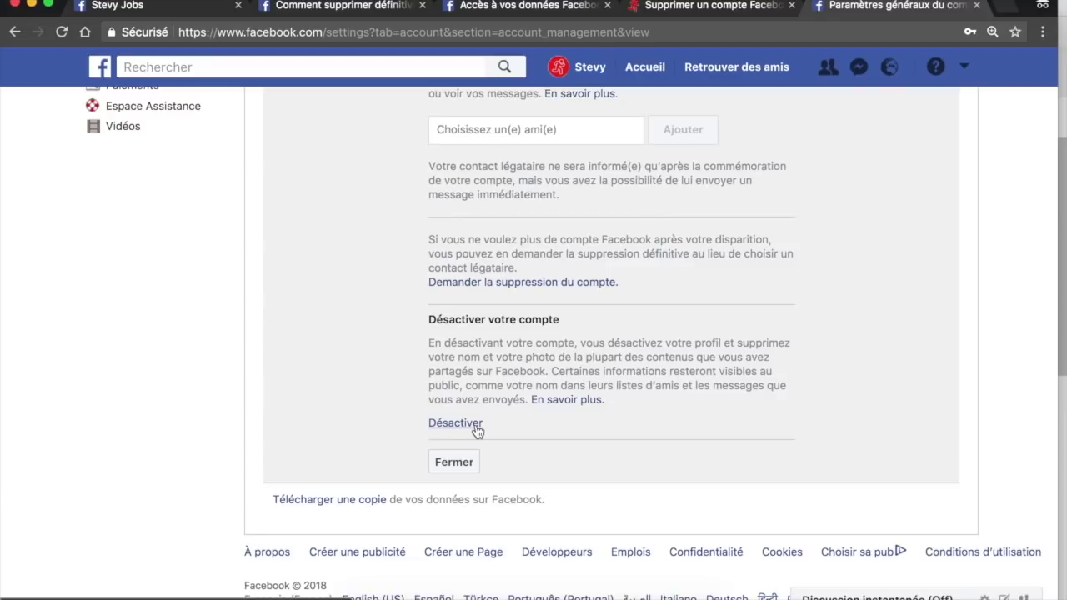
pyautogui.click(478, 429)
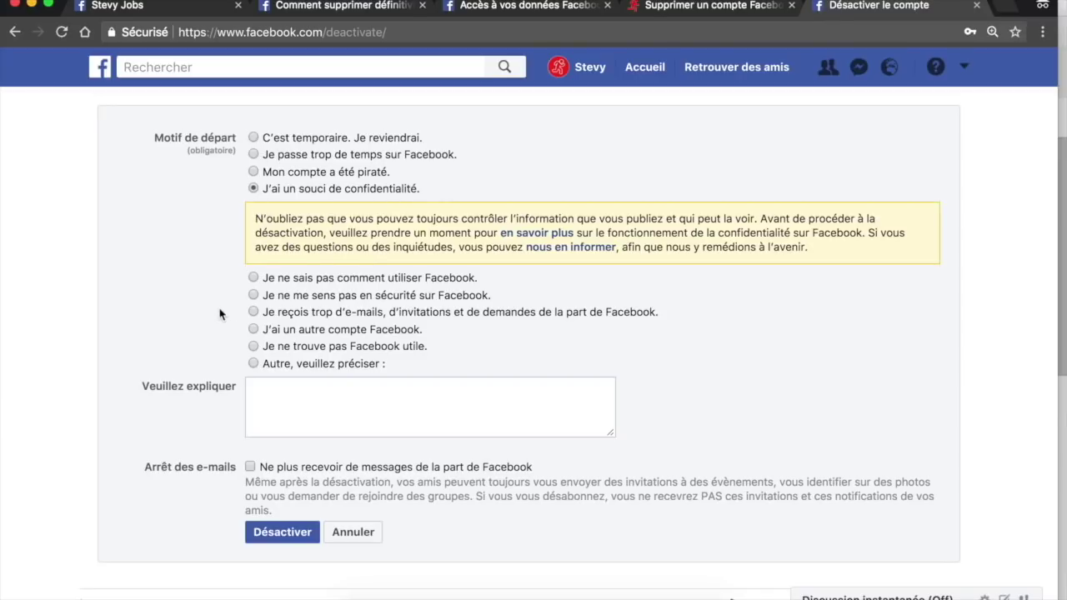
# Submit the deactivation form with the reason "J'ai un souci de confidentialité" and the option to stop receiving messages from Facebook enabled
pyautogui.scroll(-1, 220, 314)
pyautogui.scroll(-1, 242, 403)
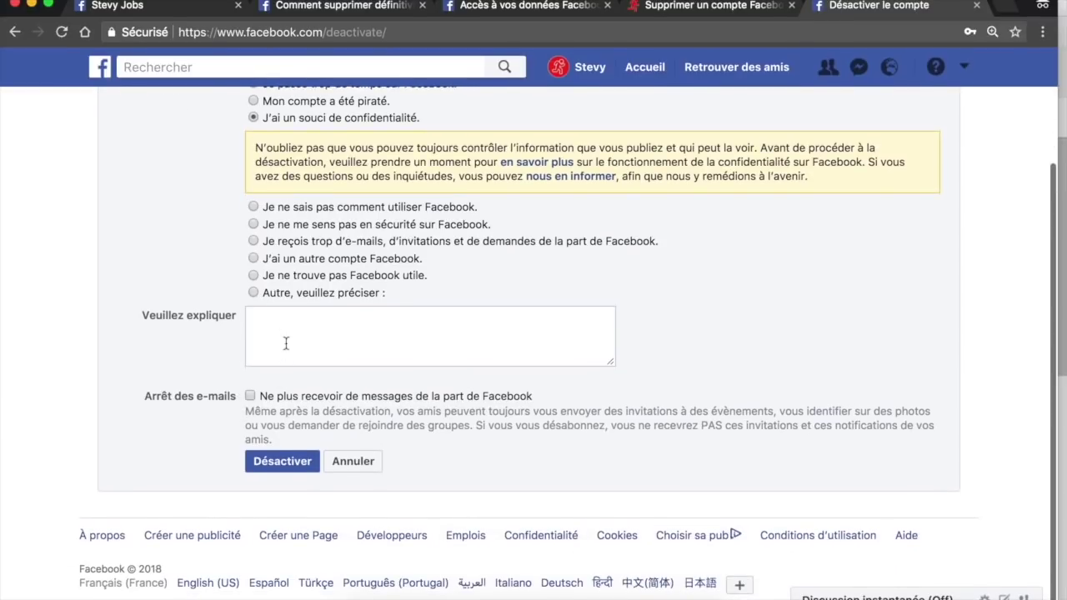
pyautogui.click(250, 397)
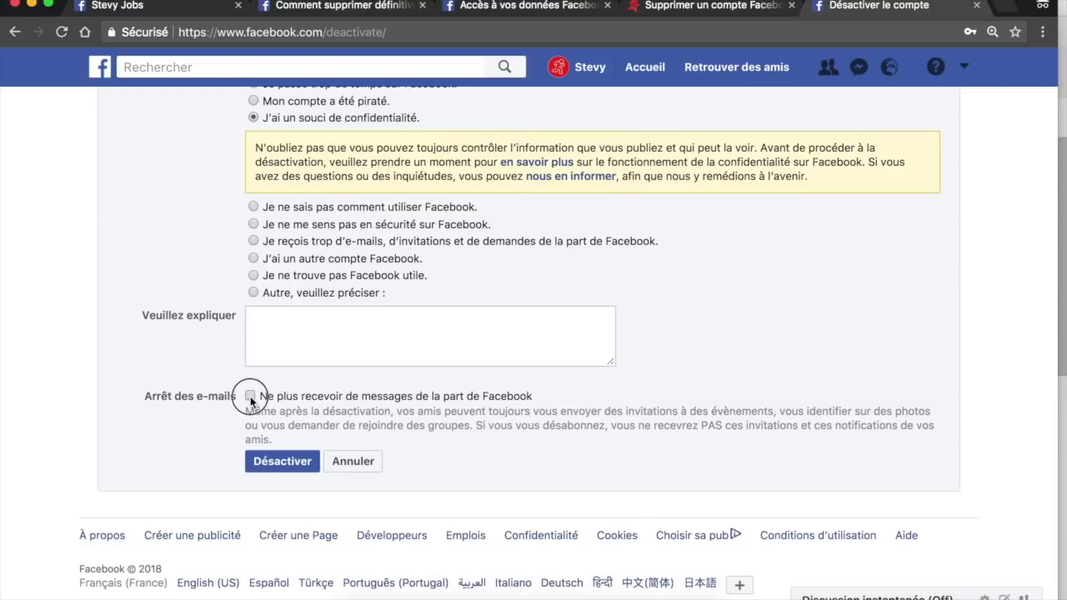
pyautogui.click(282, 463)
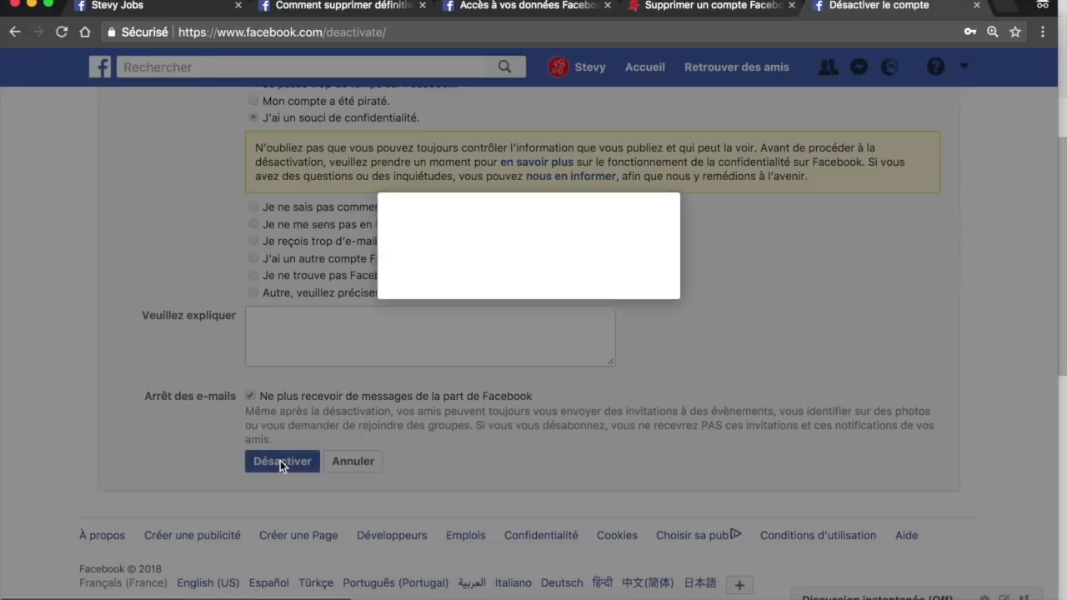
# Confirm the account deactivation, and log back in with the account's e-mail to reactivate it
pyautogui.click(614, 341)
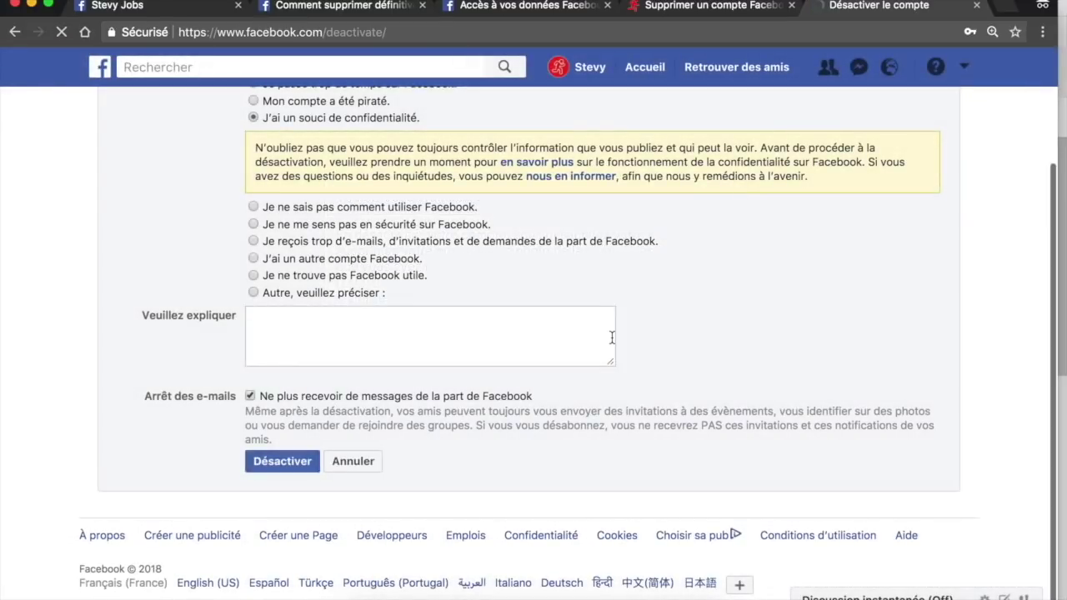
pyautogui.write('conta')
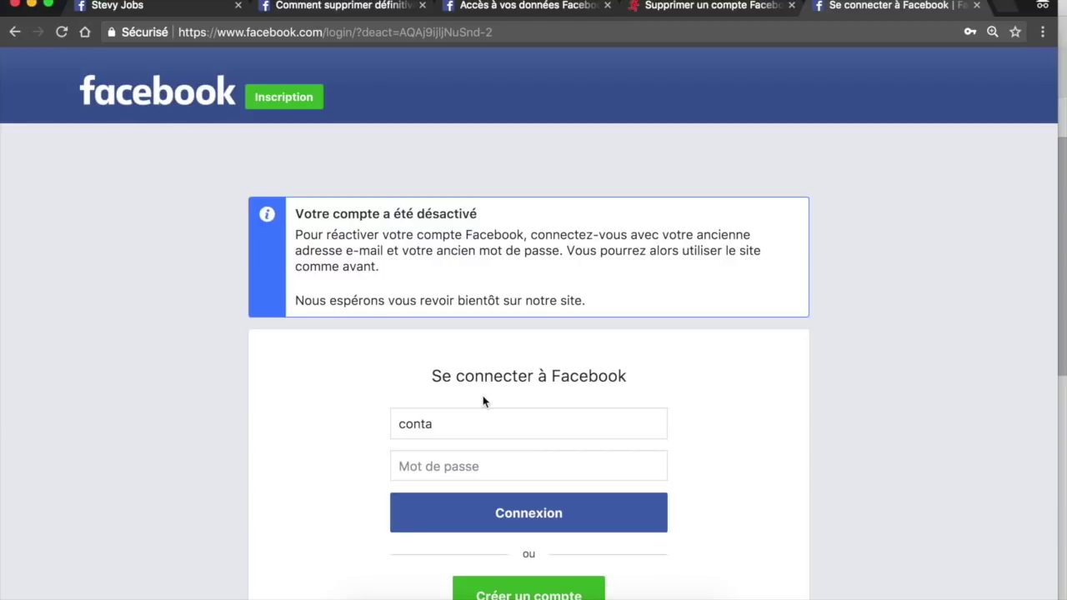
pyautogui.click(464, 430)
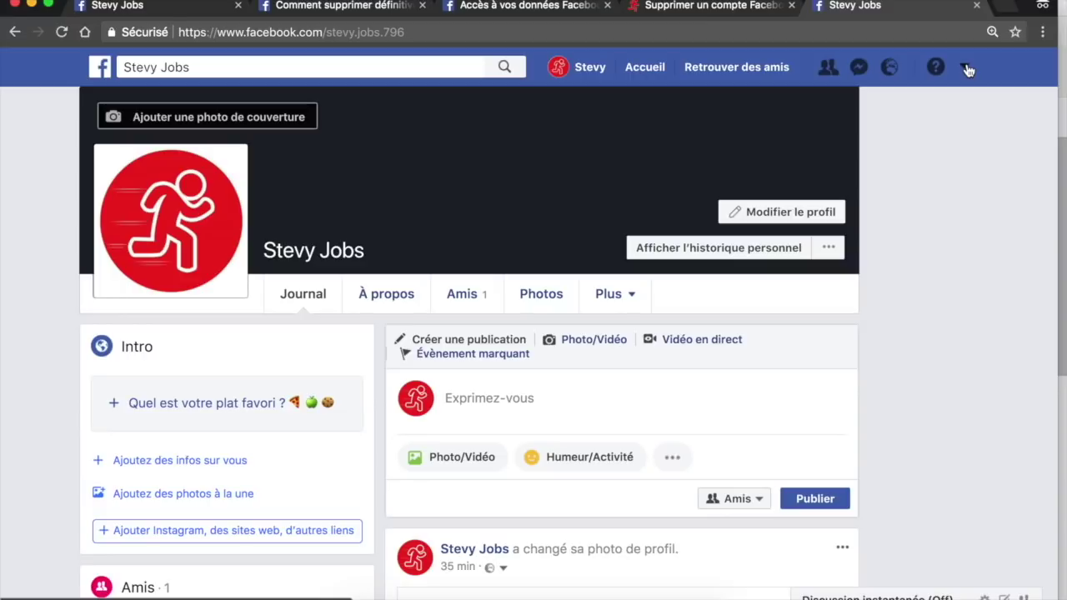
# Request an archive of the account's Facebook data from the general account settings and acknowledge the request
pyautogui.click(965, 68)
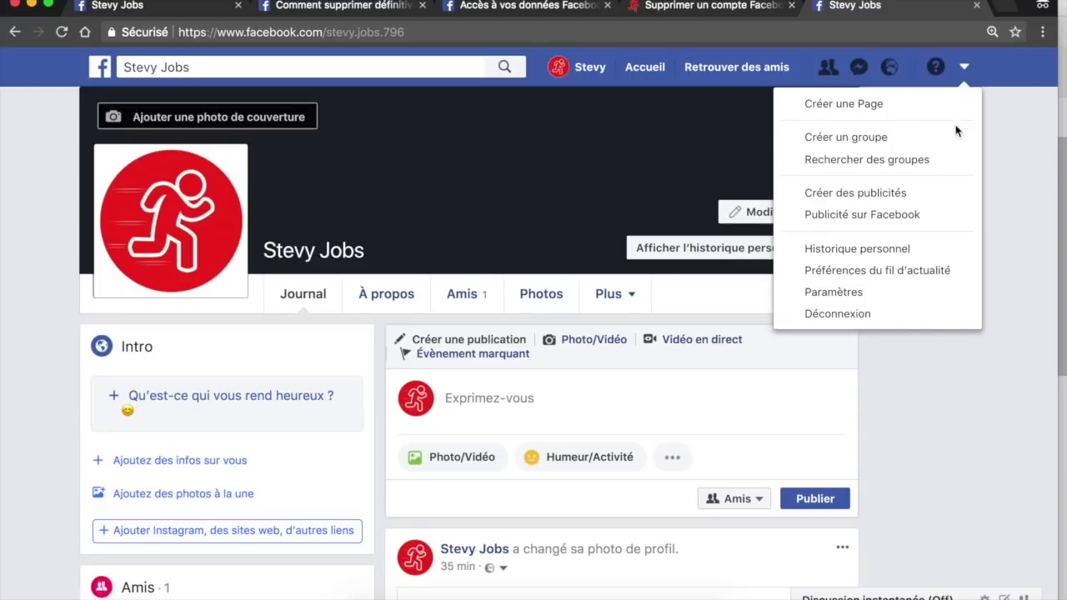
pyautogui.click(940, 292)
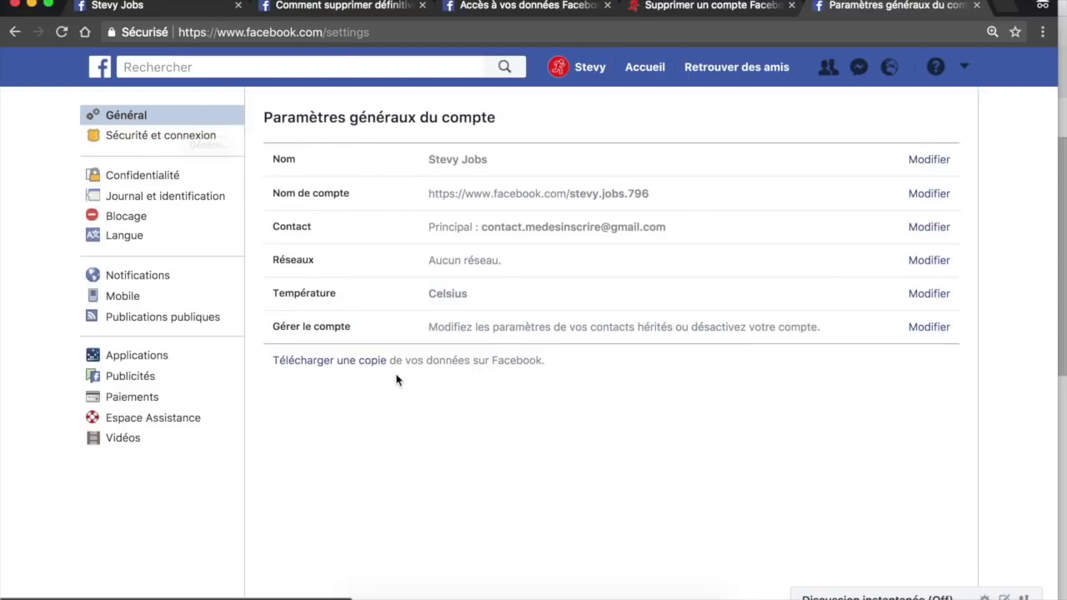
pyautogui.click(338, 370)
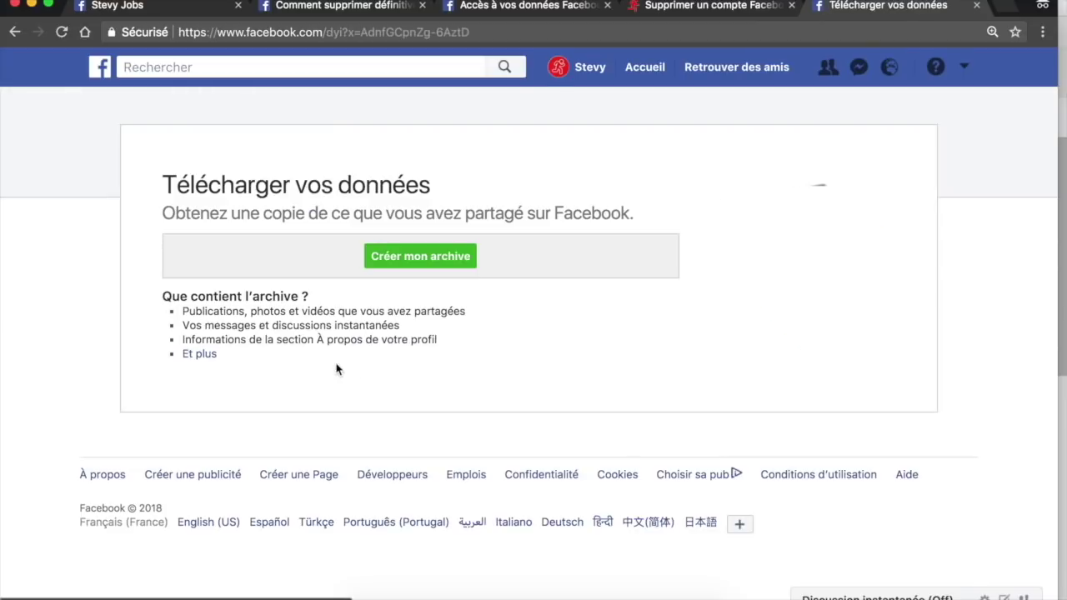
pyautogui.click(402, 262)
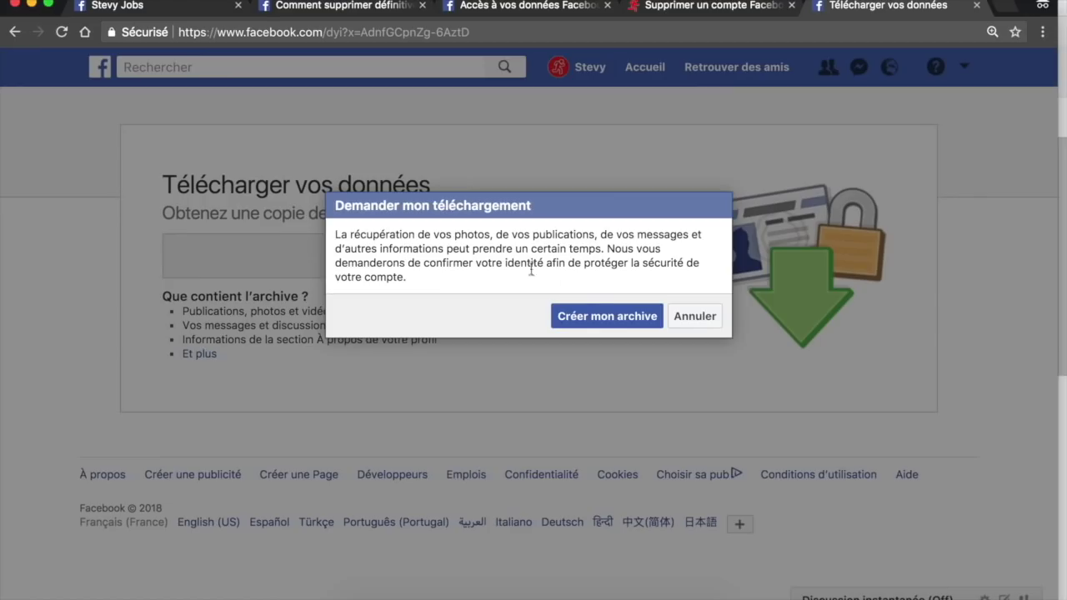
pyautogui.click(592, 325)
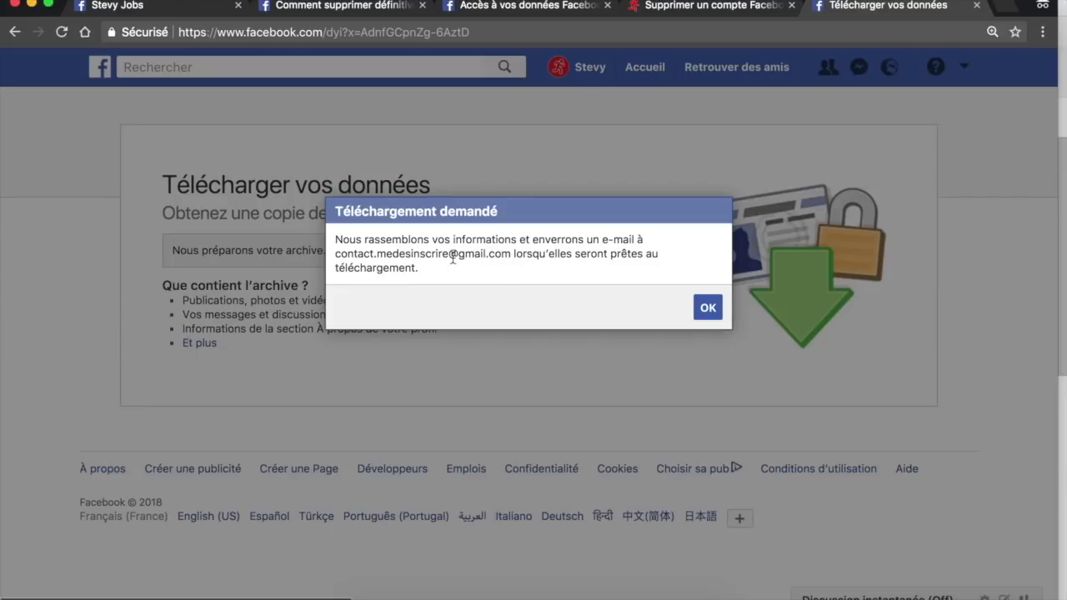
pyautogui.click(708, 311)
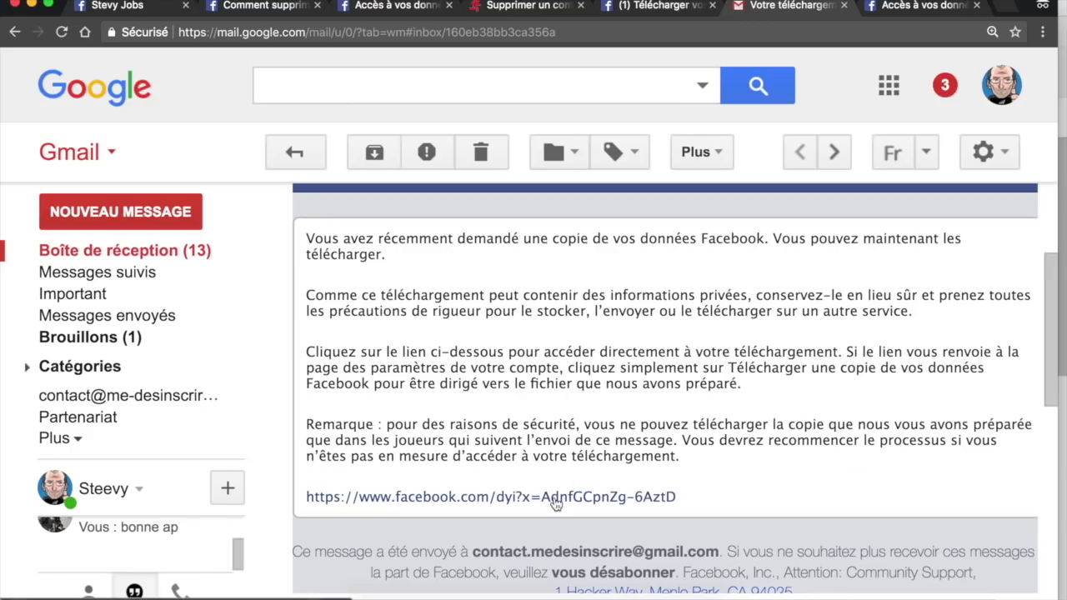
# Follow the download link in Facebook's Gmail message and download the data archive, confirming with the account password
pyautogui.click(554, 498)
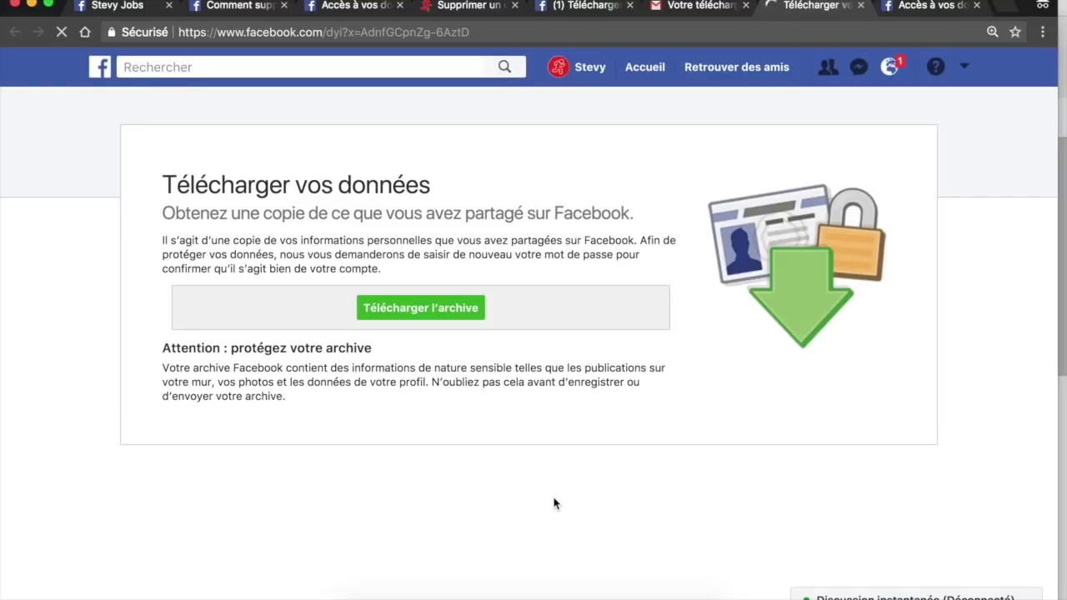
pyautogui.click(429, 309)
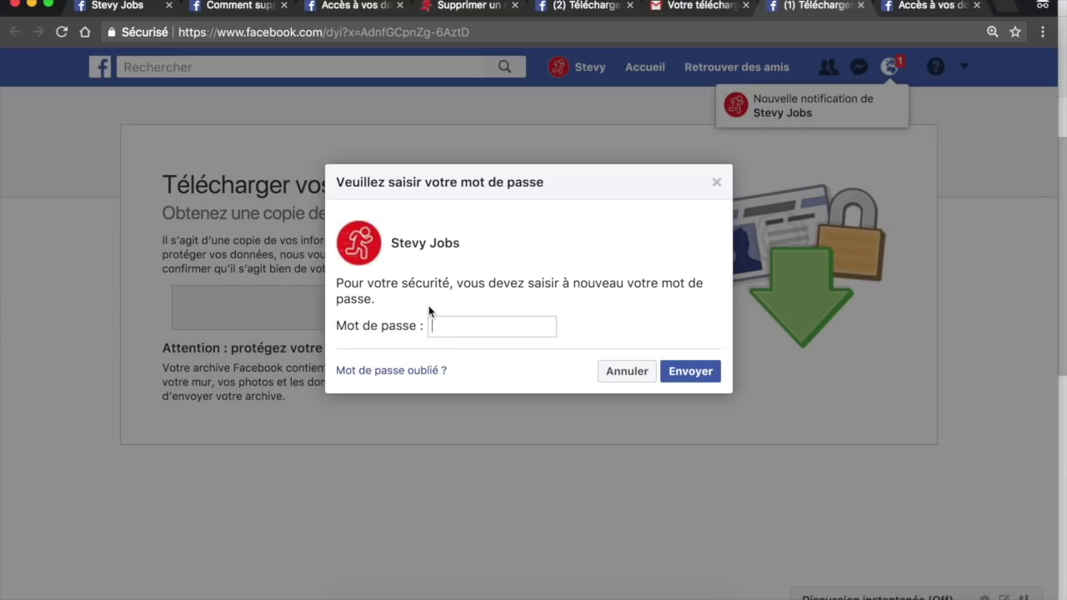
pyautogui.write('•••••••••••')
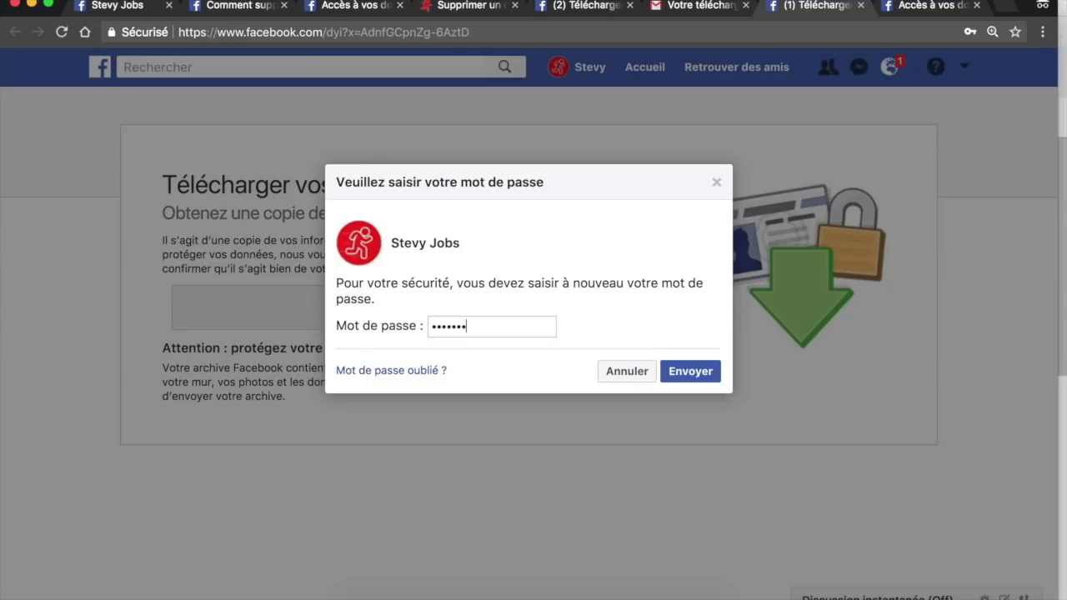
pyautogui.click(698, 376)
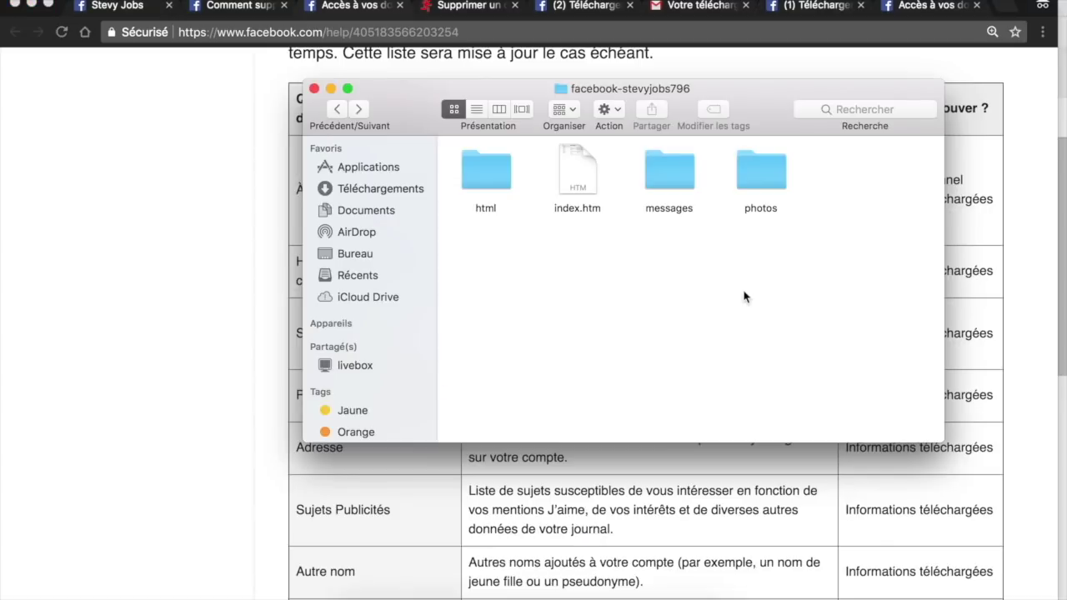
# Examine the photos, messages and html folders of the downloaded Facebook archive, and close the Finder window
pyautogui.doubleClick(757, 176)
pyautogui.click(337, 109)
pyautogui.click(668, 162)
pyautogui.doubleClick(667, 161)
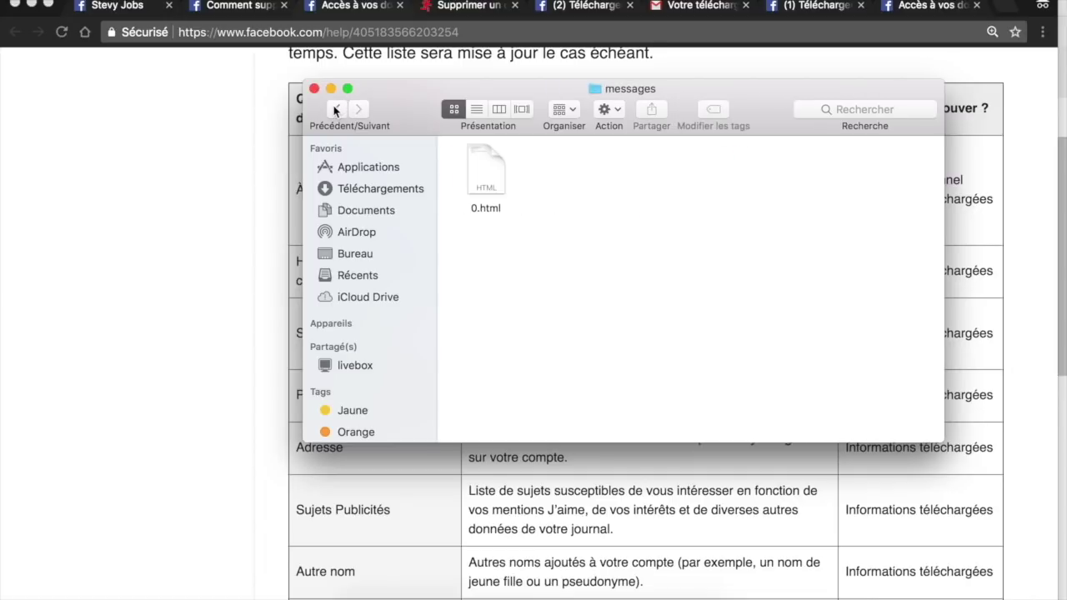
pyautogui.click(336, 109)
pyautogui.doubleClick(509, 164)
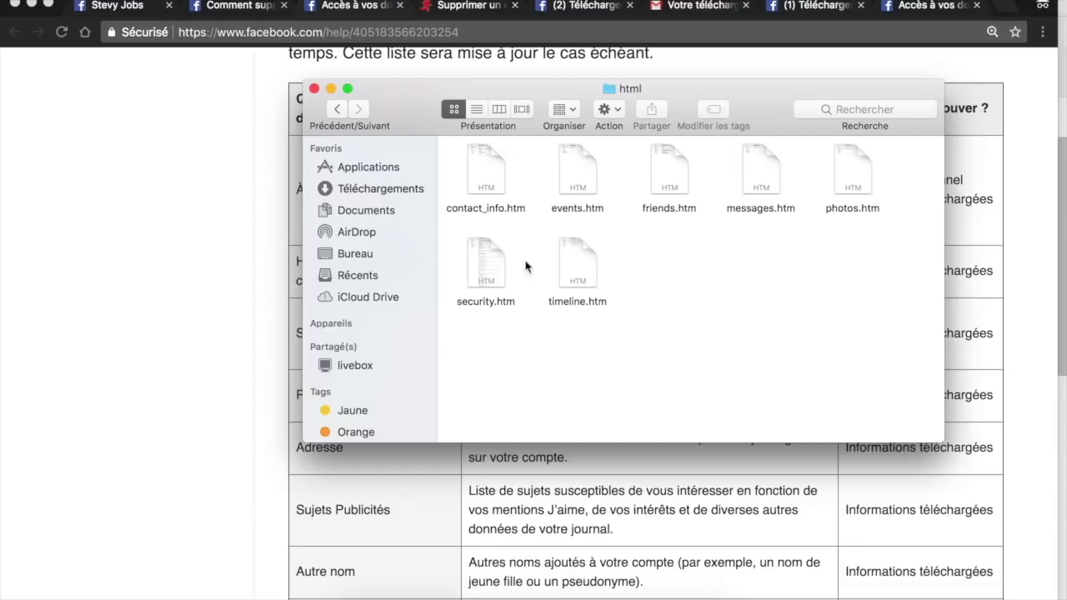
pyautogui.click(314, 89)
# Examine the help article "Accès à vos données Facebook" and its table of data categories
pyautogui.scroll(15, 280, 136)
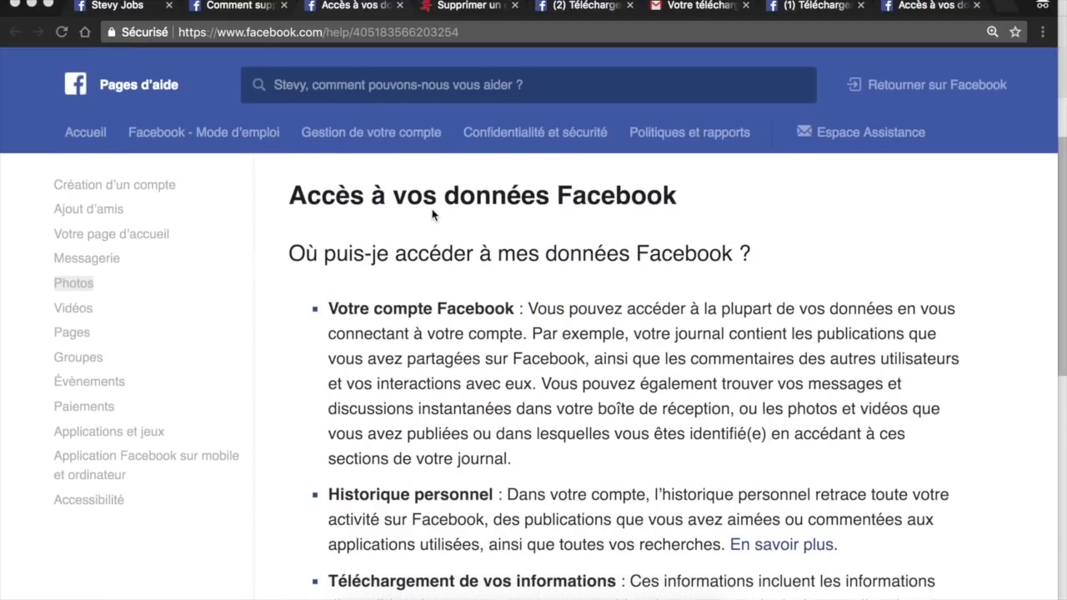
pyautogui.scroll(-15, 432, 216)
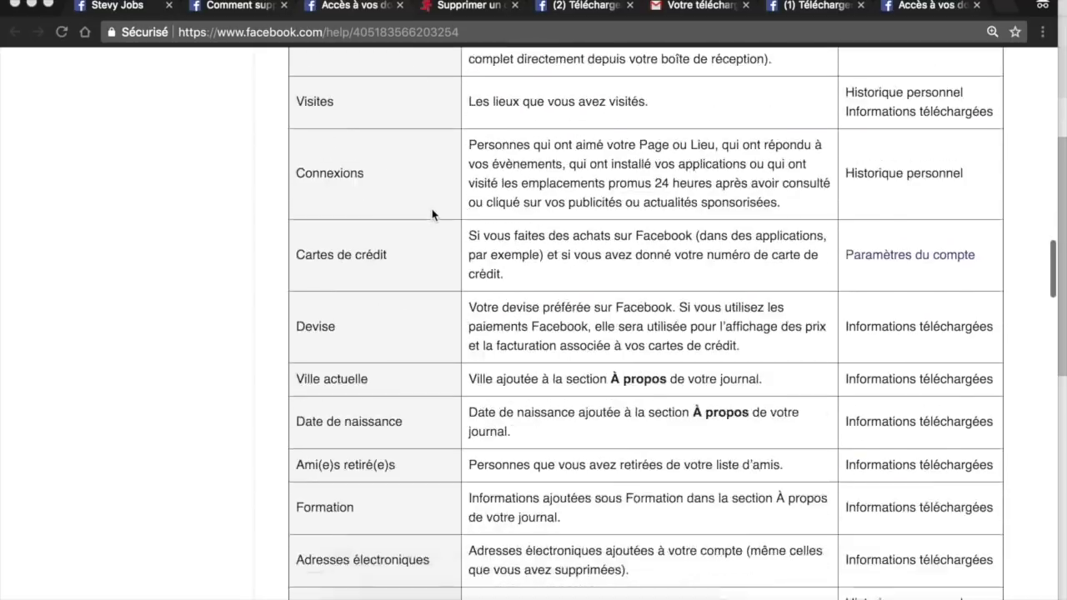
pyautogui.scroll(15, 431, 215)
pyautogui.scroll(15, 432, 215)
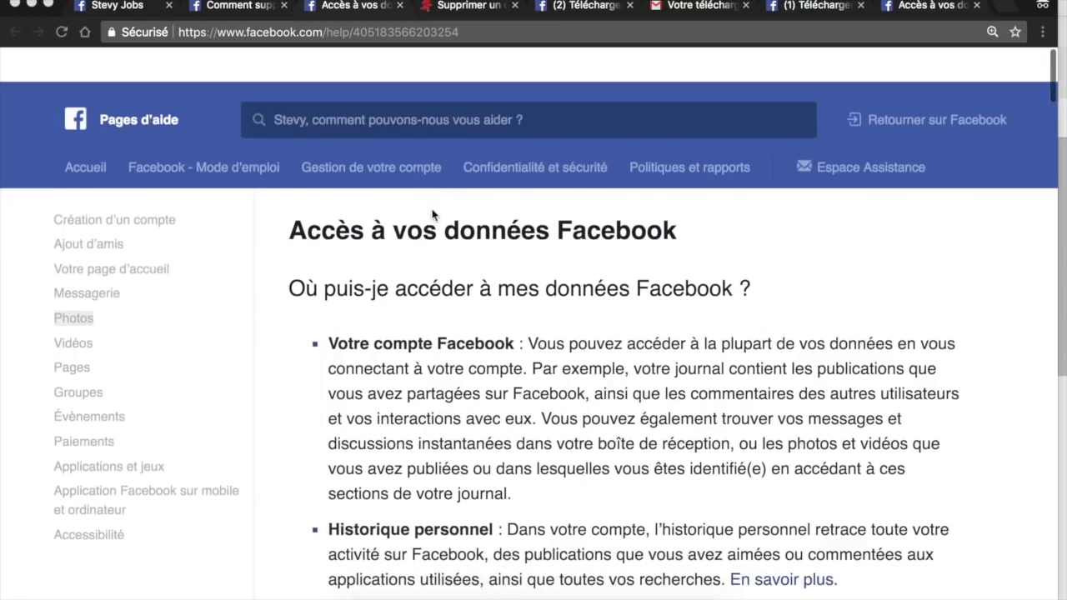